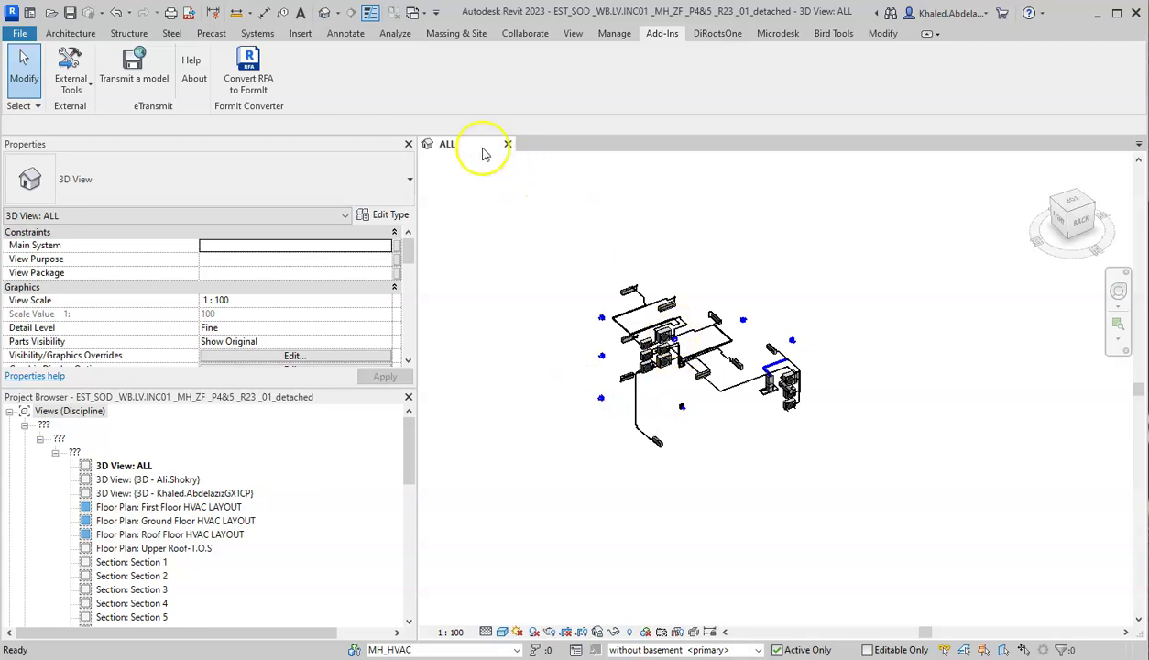
Close the ALL 3D view and discard the HVAC model's changes without saving
{"action": "left_click", "coordinate": [507, 144]}
{"action": "left_click", "coordinate": [583, 327]}
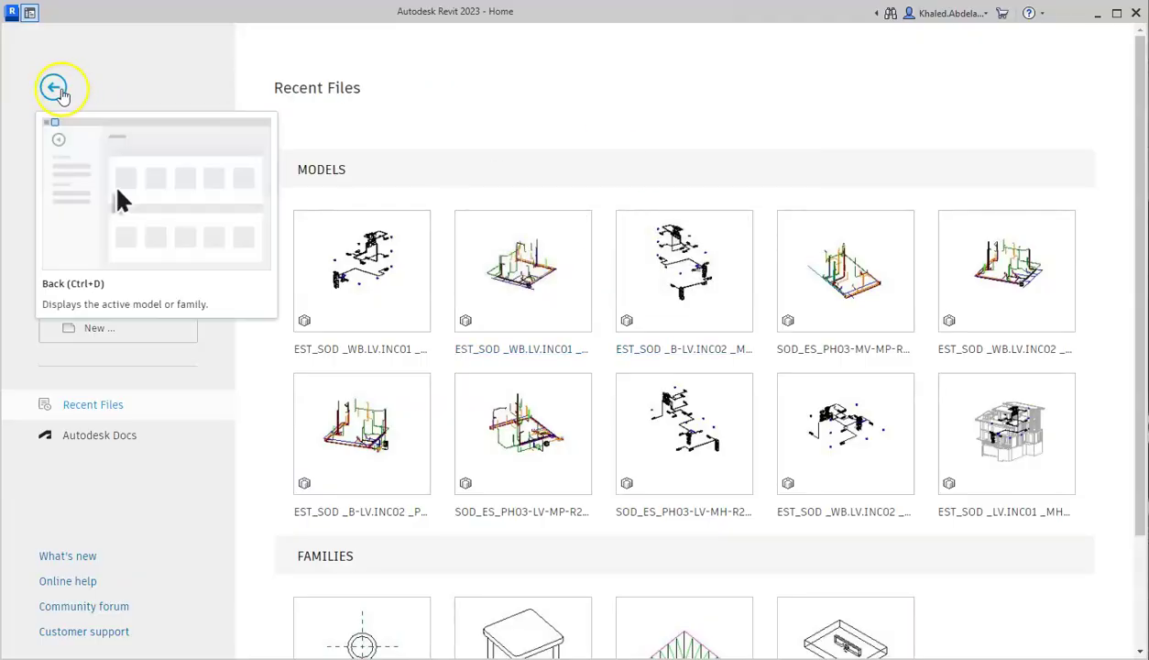
Return to the workspace and launch eTransmit's Transmit a model settings from Add-Ins
{"action": "left_click", "coordinate": [54, 88]}
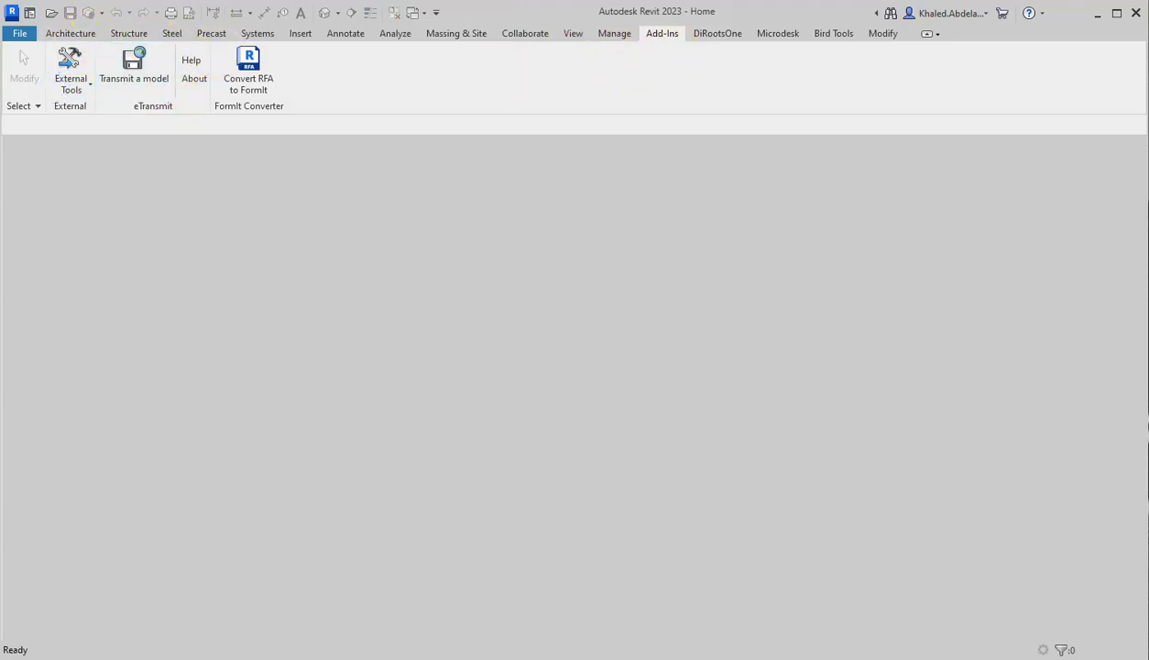
{"action": "left_click", "coordinate": [119, 86]}
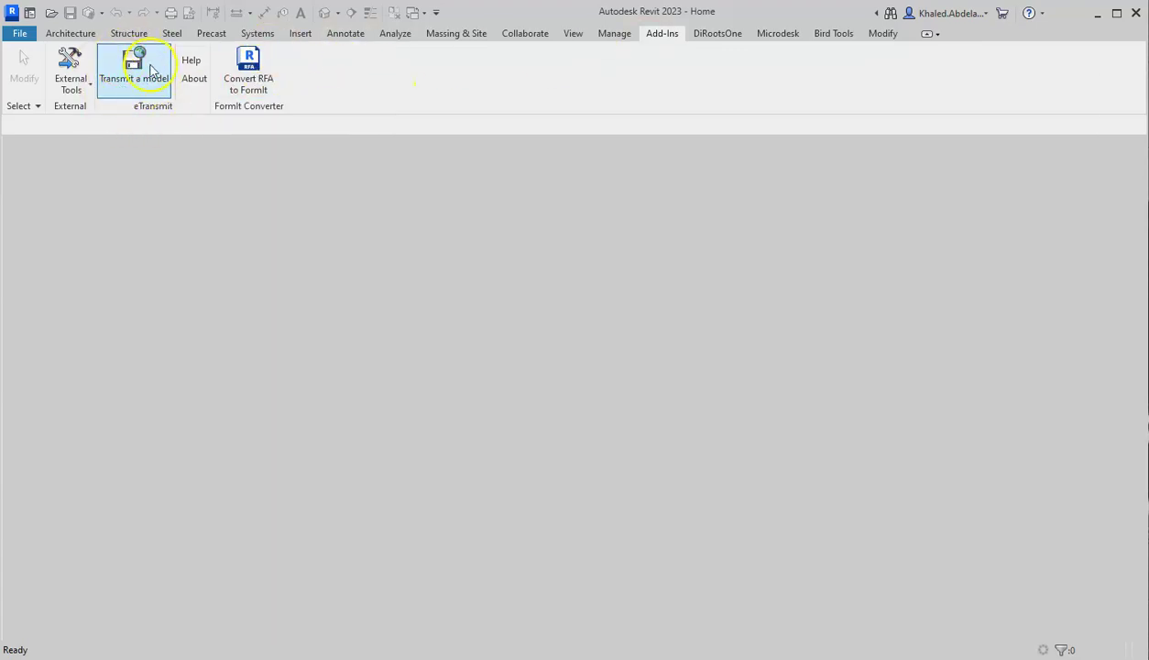
{"action": "left_click", "coordinate": [129, 88]}
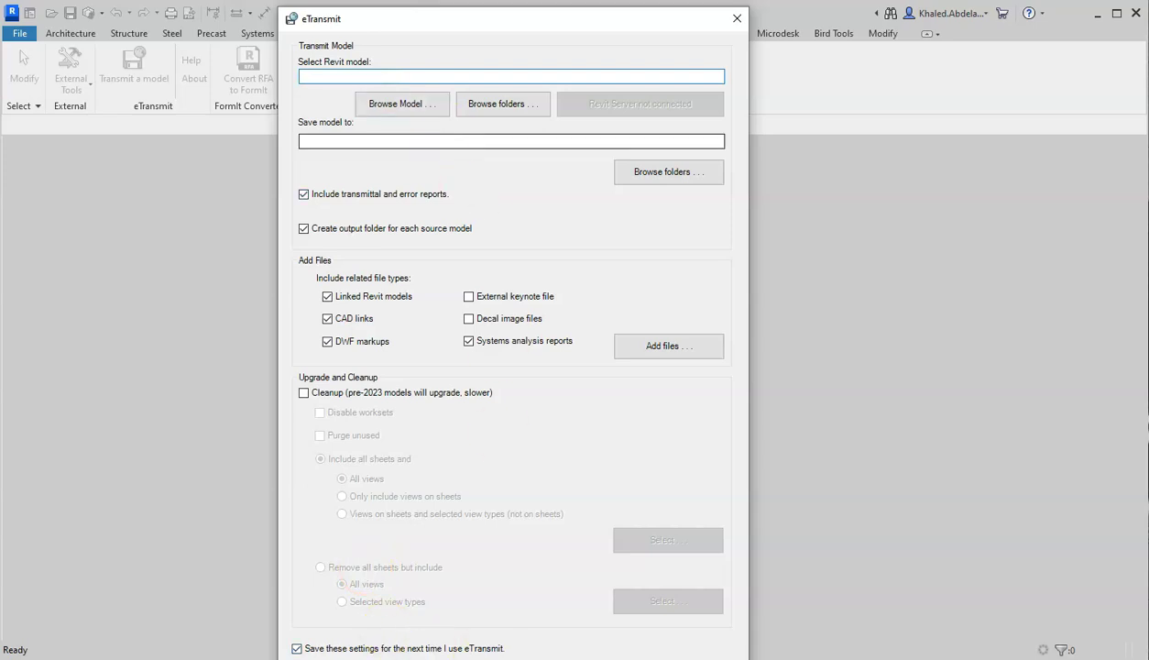
Choose F:\Projects\24004 - The Estates\Mechanical Models\SOD_ES_PH03-LV\SOD_ES_PH03-LV-MH-R23 as the source model
{"action": "mouse_move", "coordinate": [374, 20]}
{"action": "left_mouse_down"}
{"action": "mouse_move", "coordinate": [376, 32]}
{"action": "mouse_move", "coordinate": [381, 1]}
{"action": "left_mouse_up"}
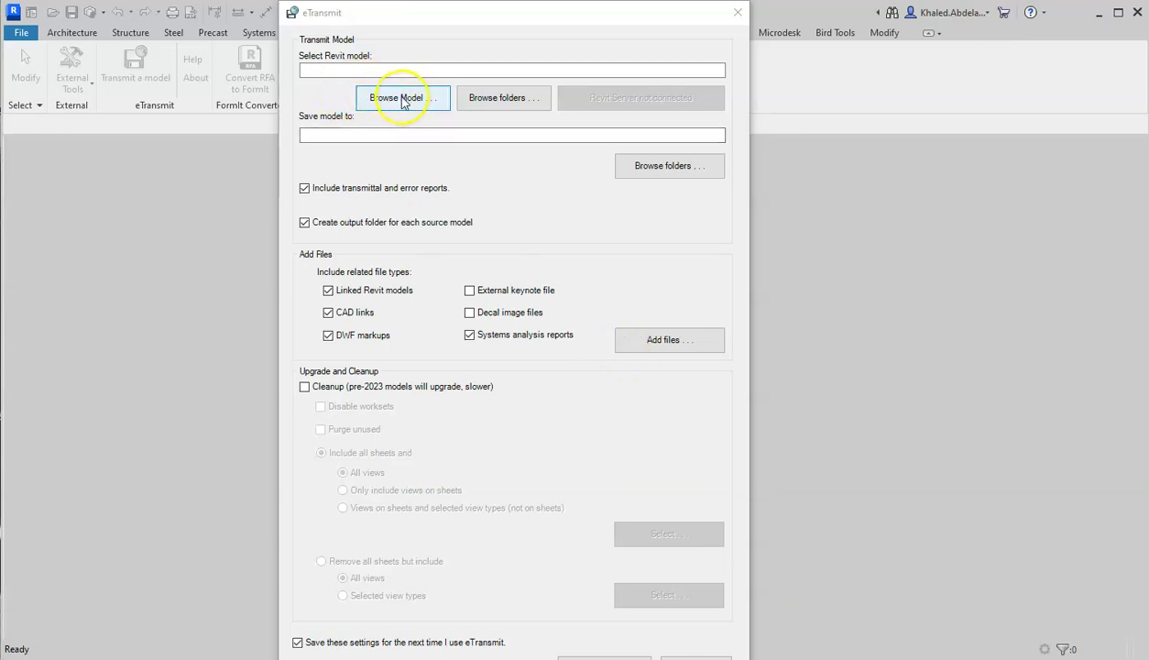
{"action": "left_click", "coordinate": [400, 99]}
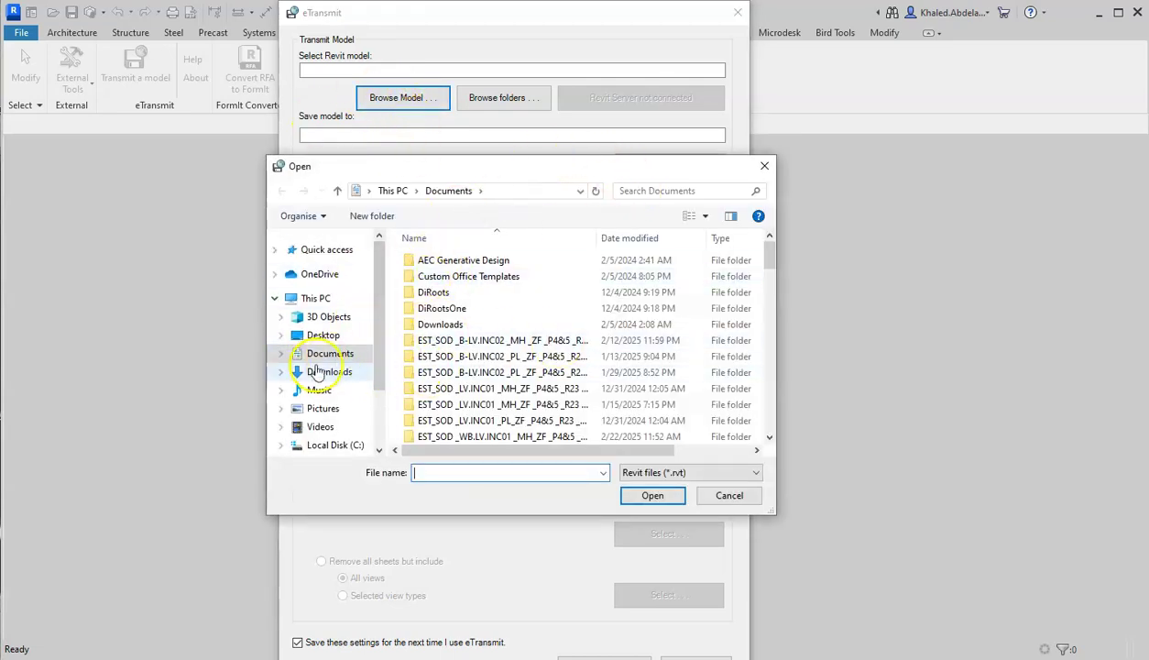
{"action": "scroll", "coordinate": [337, 405], "scroll_direction": "down", "scroll_amount": 2}
{"action": "left_click", "coordinate": [332, 383]}
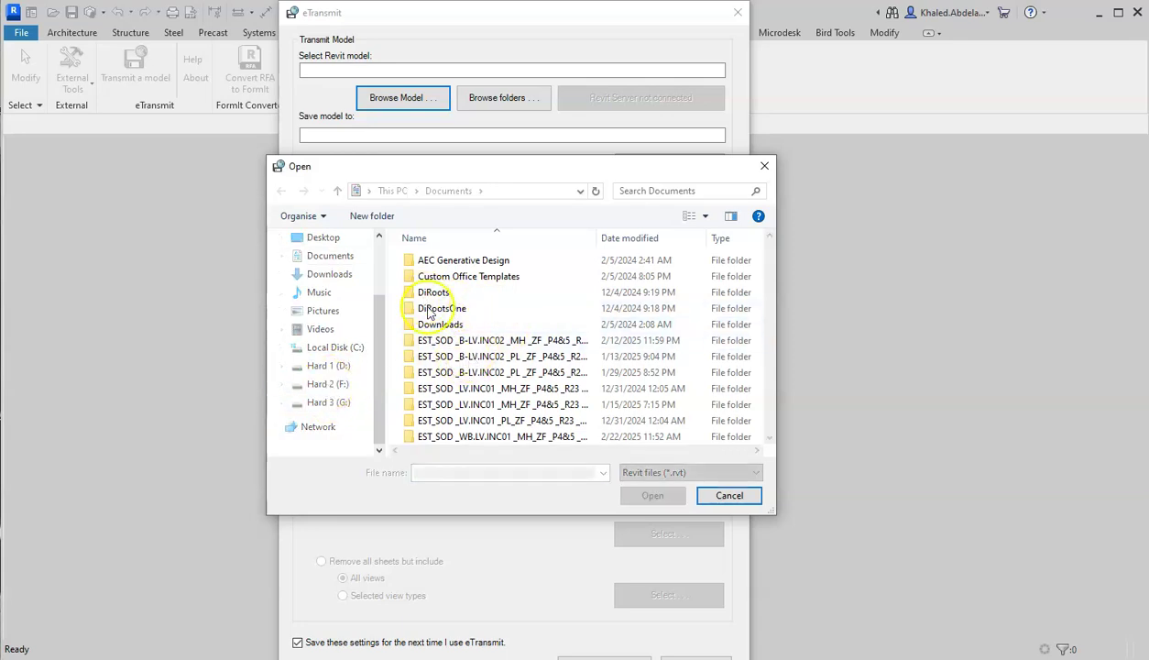
{"action": "left_click", "coordinate": [465, 404]}
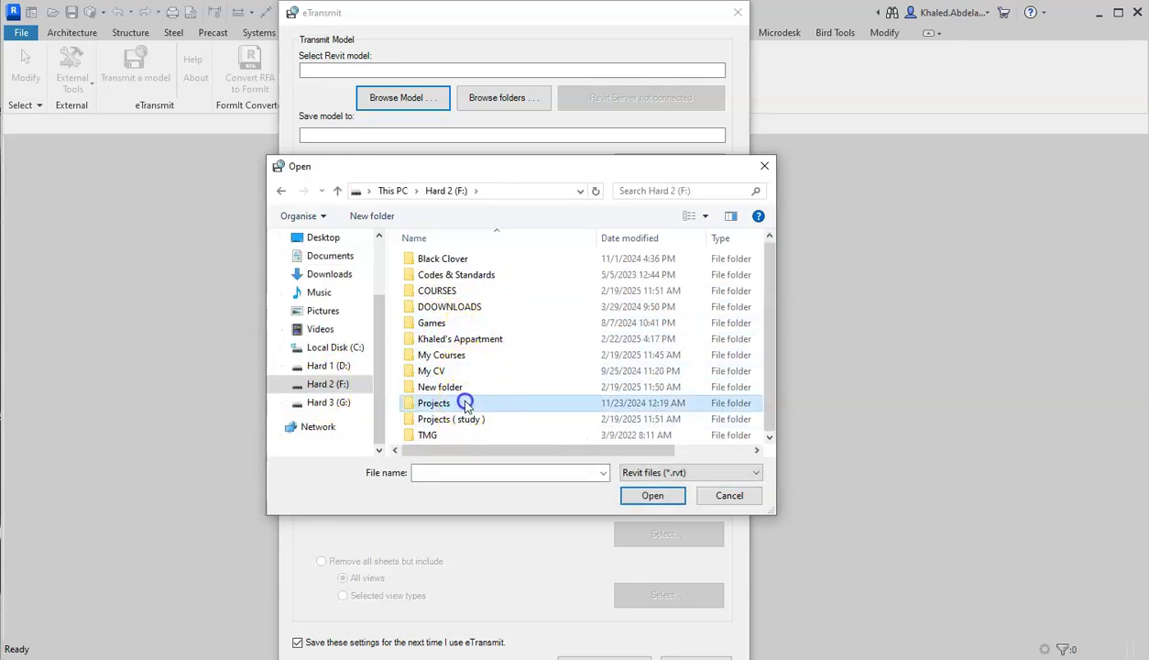
{"action": "double_click", "coordinate": [465, 403]}
{"action": "double_click", "coordinate": [476, 389]}
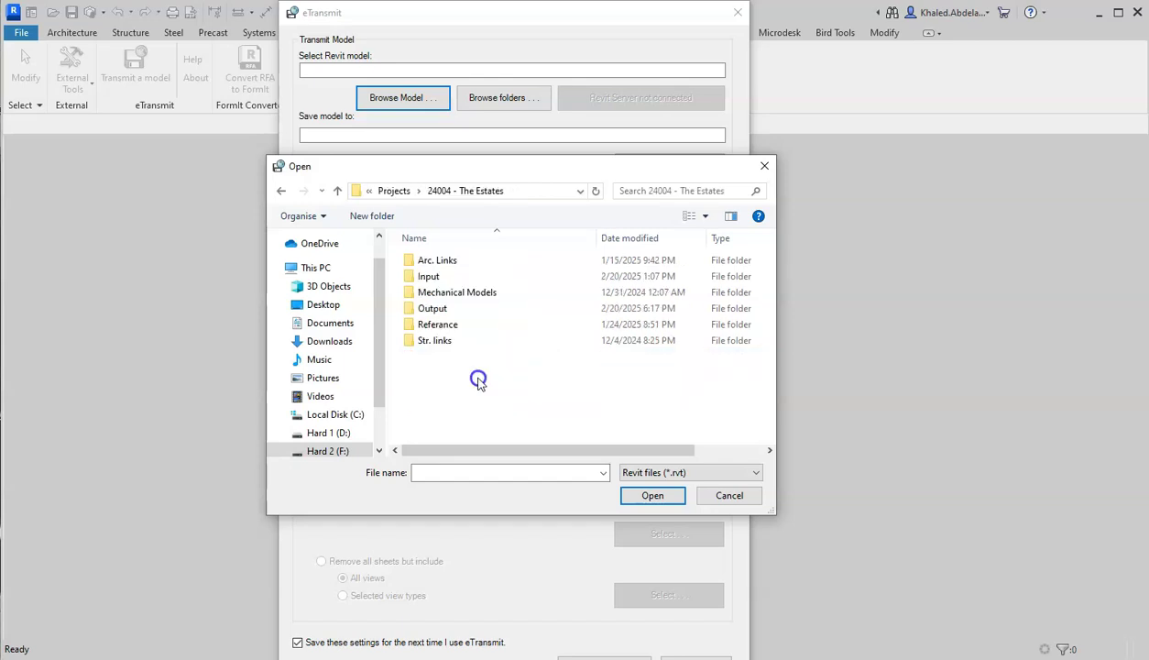
{"action": "double_click", "coordinate": [475, 293]}
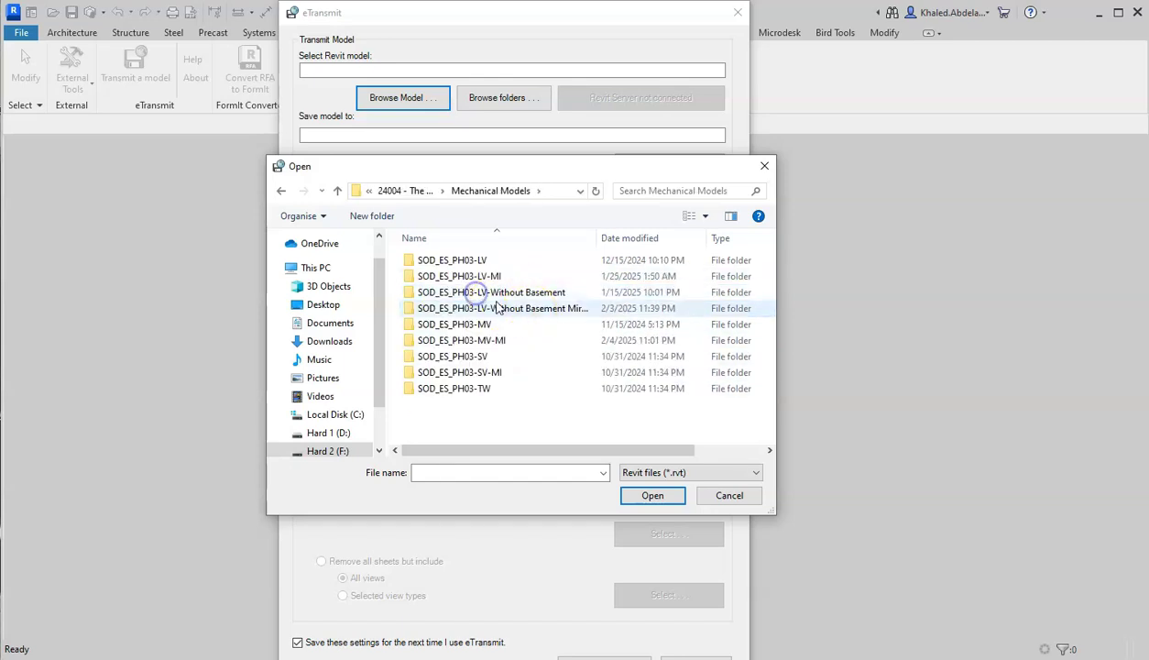
{"action": "double_click", "coordinate": [493, 261]}
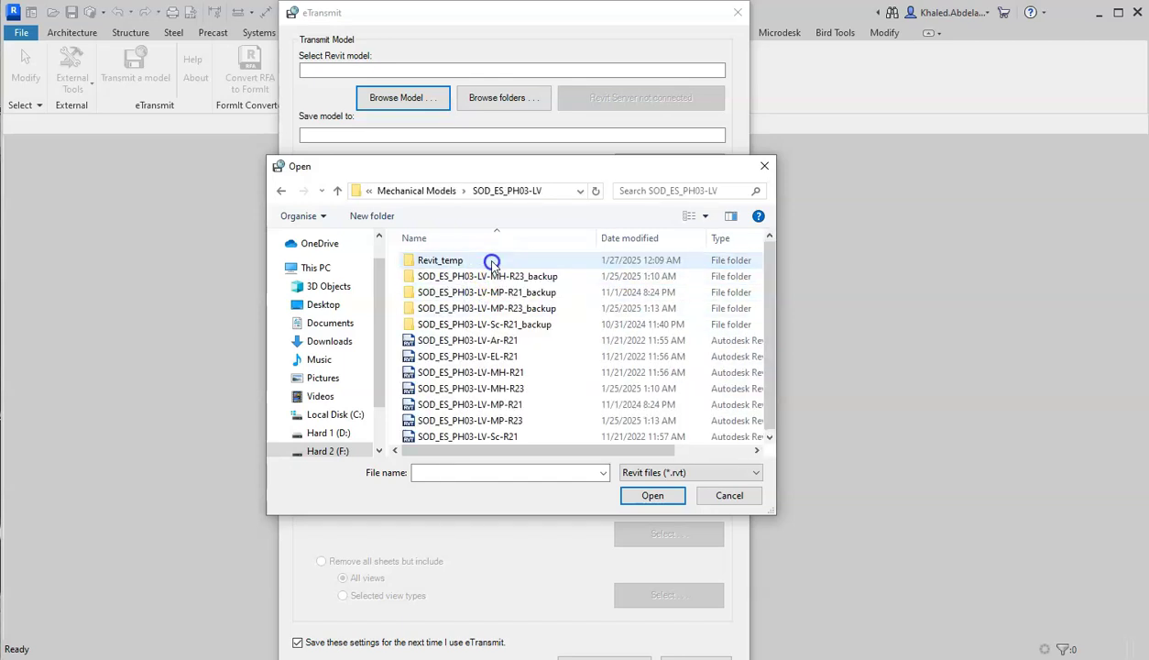
{"action": "left_click", "coordinate": [527, 388]}
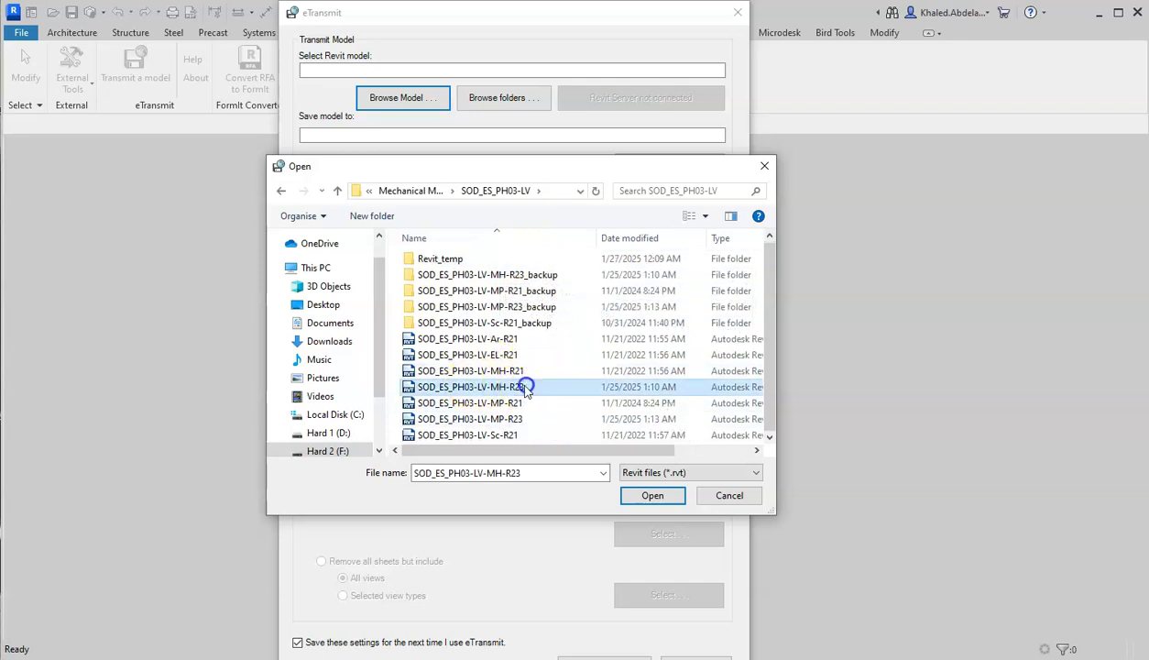
{"action": "left_click", "coordinate": [650, 497]}
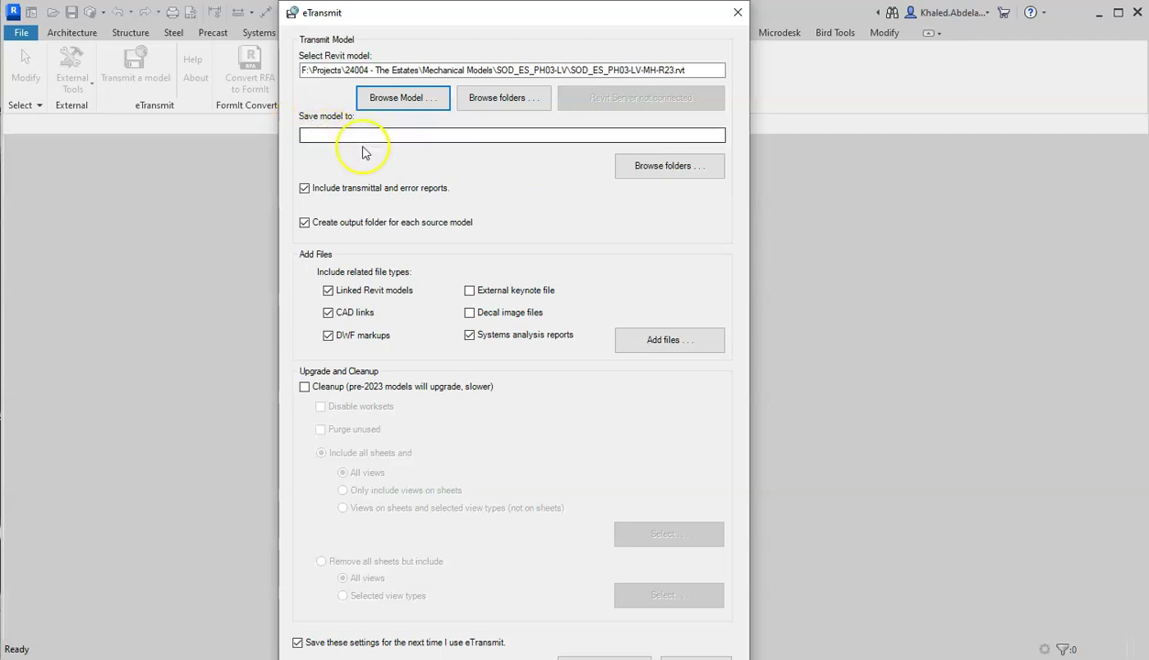
Create a Desktop folder named 'e-transmit' and make it the package's save-to location
{"action": "left_click", "coordinate": [648, 176]}
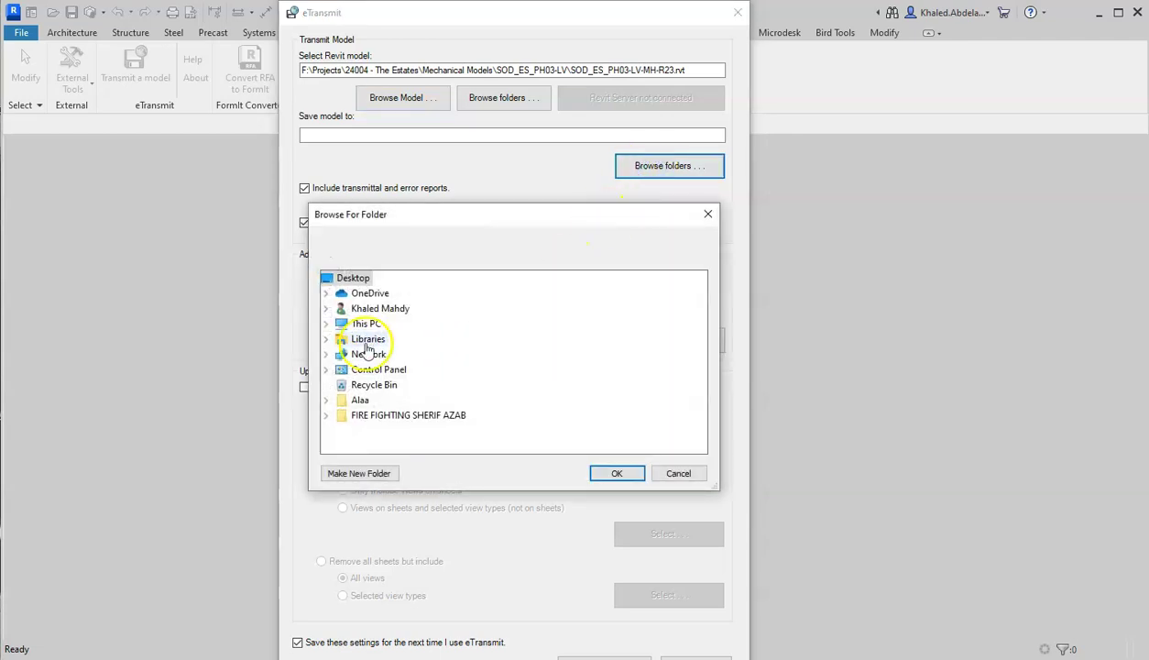
{"action": "left_click", "coordinate": [358, 472]}
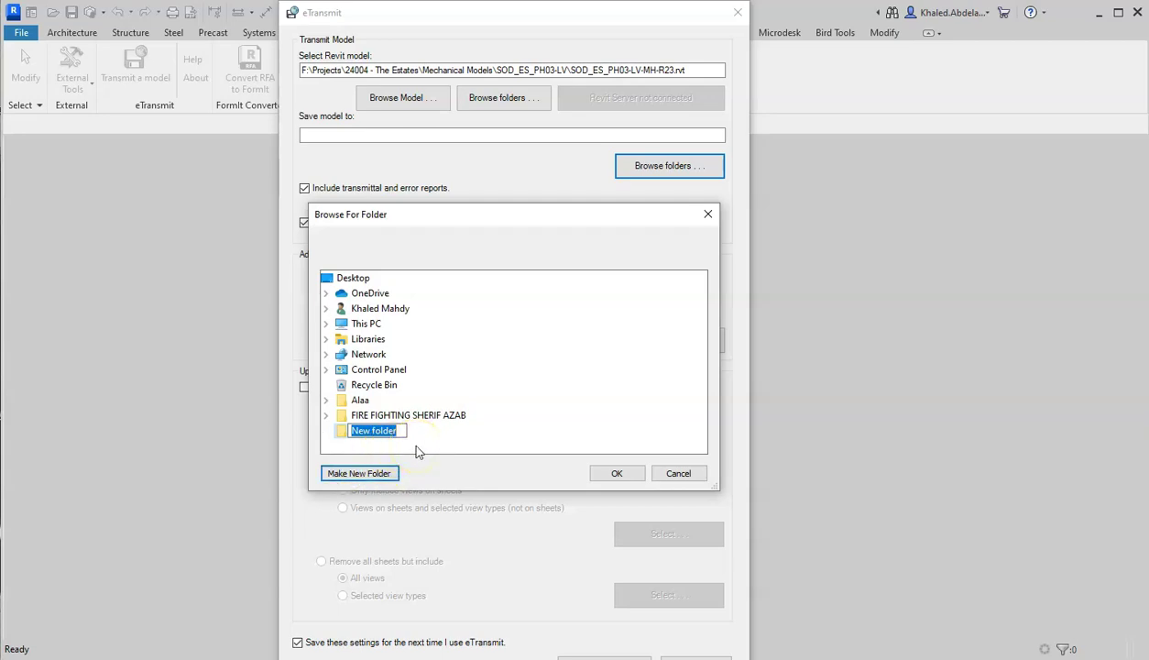
{"action": "type", "text": "e-tranm"}
{"action": "key", "text": "BackSpace"}
{"action": "key", "text": "BackSpace"}
{"action": "type", "text": "nsmit"}
{"action": "key", "text": "Return"}
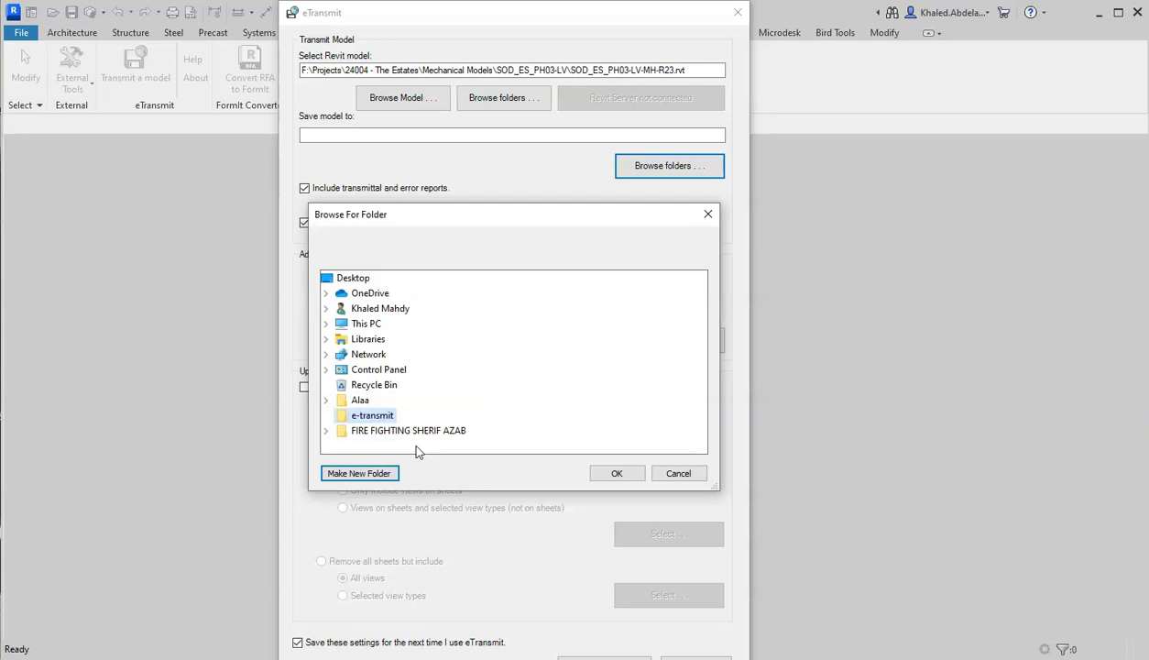
{"action": "left_click", "coordinate": [614, 472]}
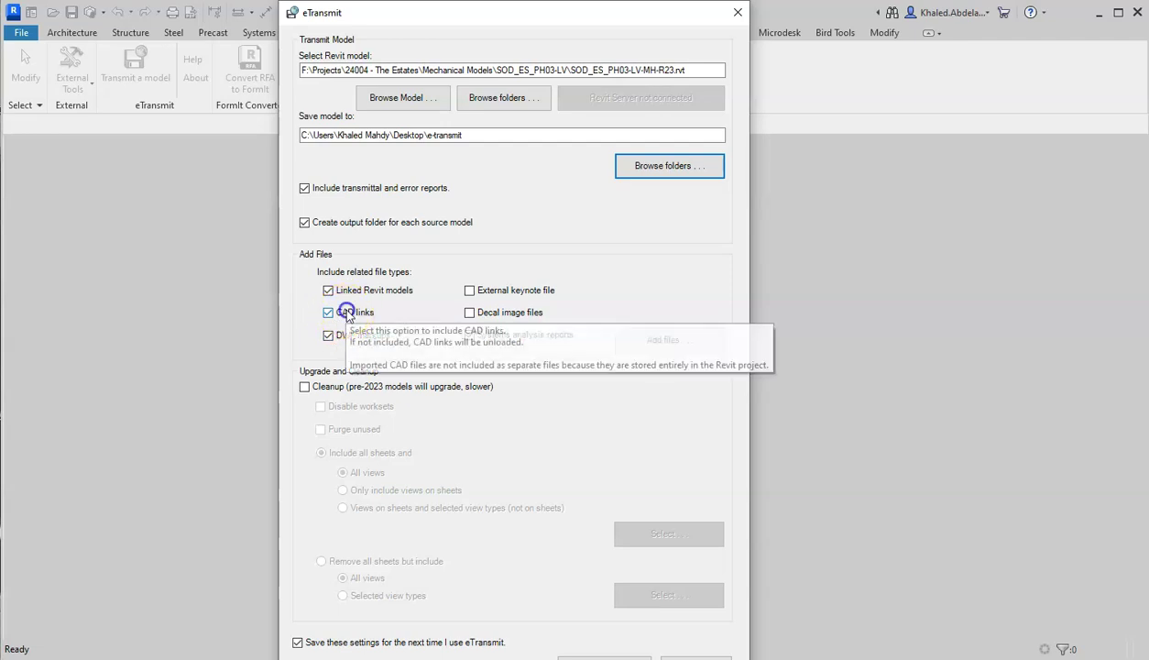
Uncheck CAD links, DWF markups and systems analysis reports, leaving Cleanup switched off
{"action": "left_click", "coordinate": [344, 315]}
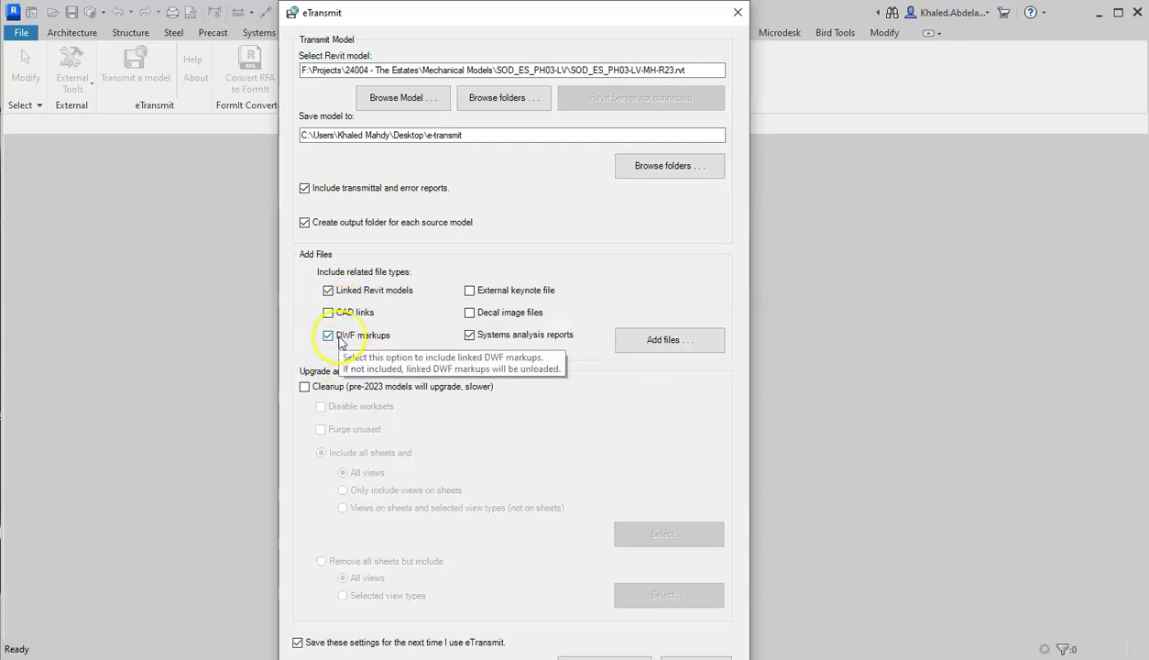
{"action": "left_click", "coordinate": [339, 337]}
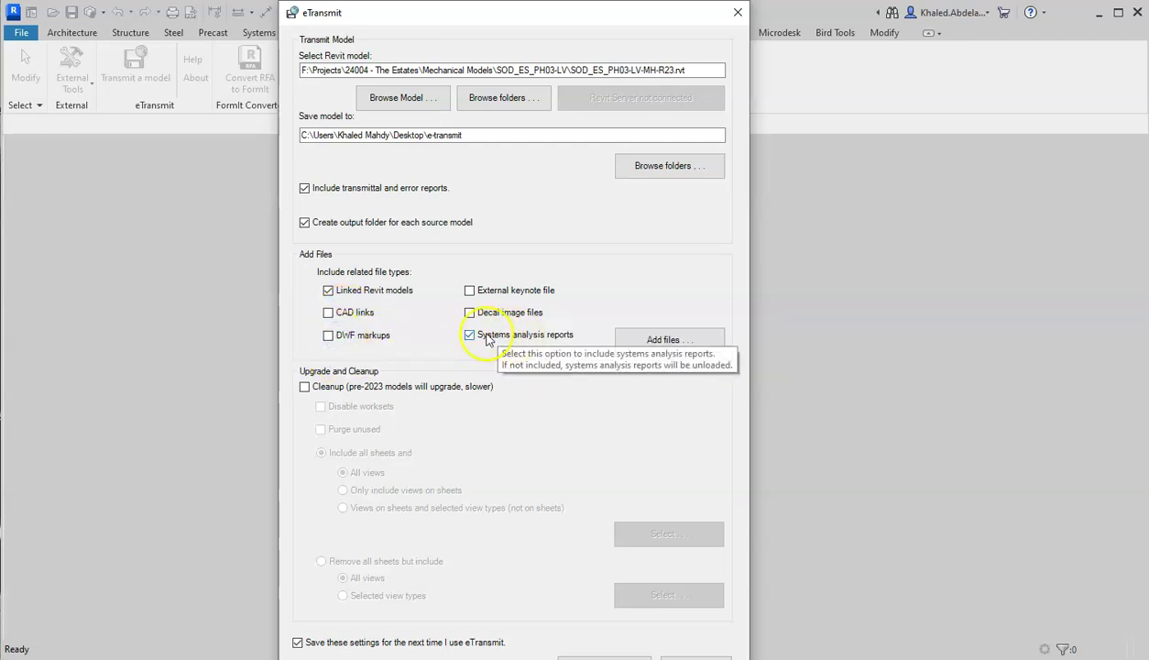
{"action": "left_click", "coordinate": [486, 337]}
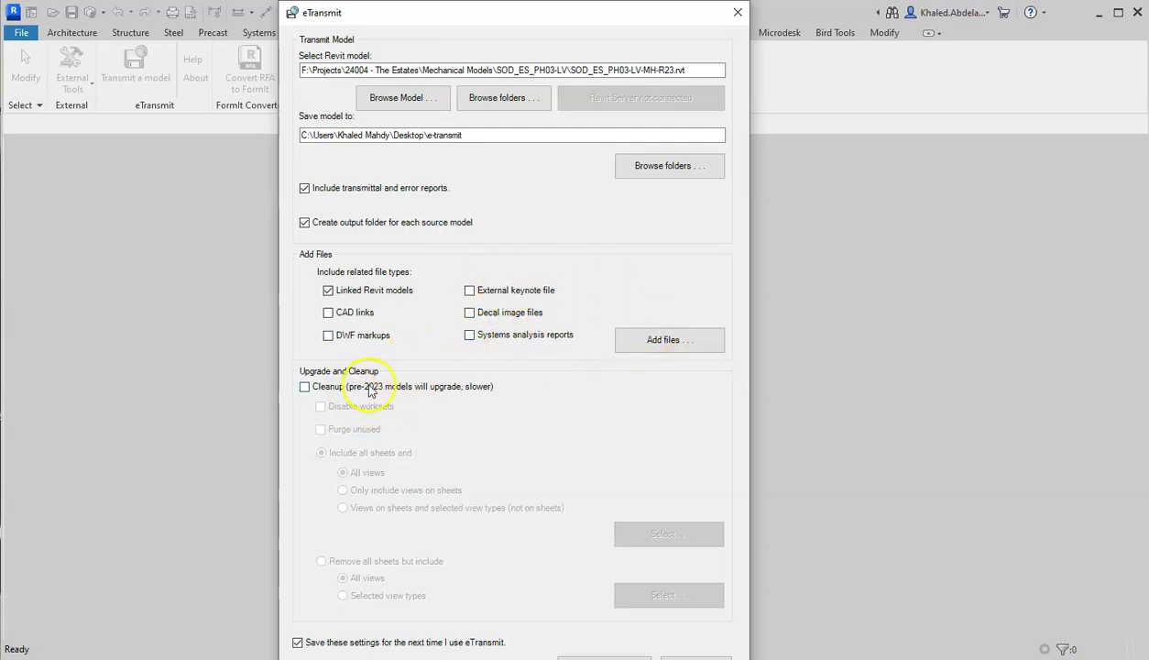
{"action": "left_click", "coordinate": [304, 386]}
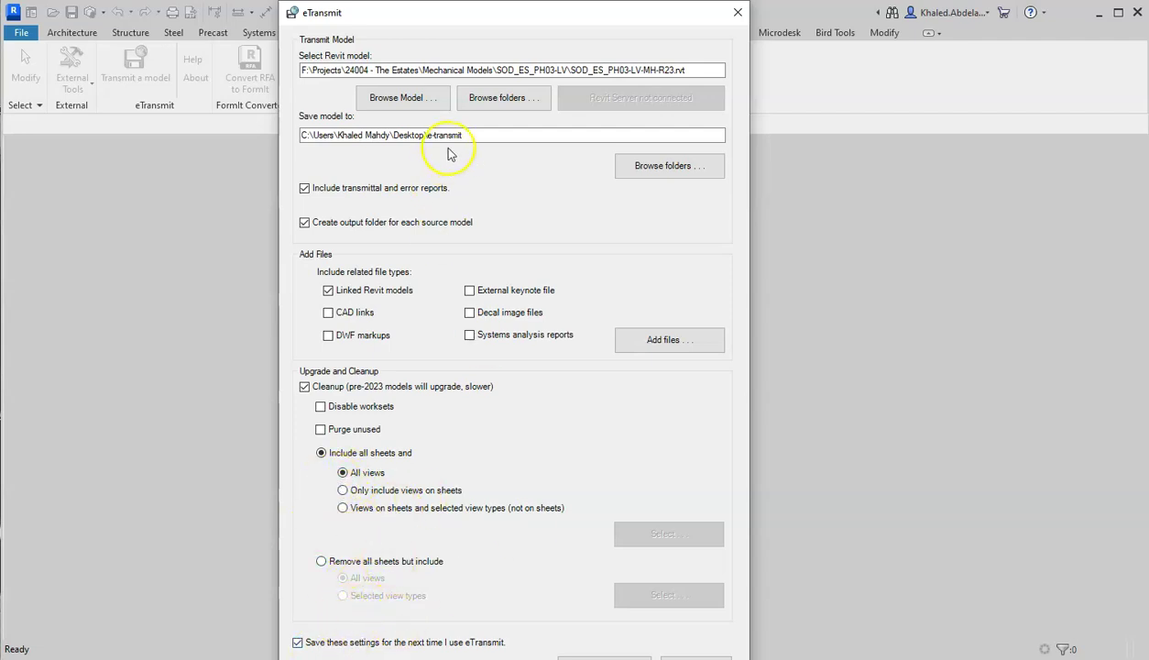
{"action": "left_click_drag", "start_coordinate": [372, 13], "coordinate": [371, 9]}
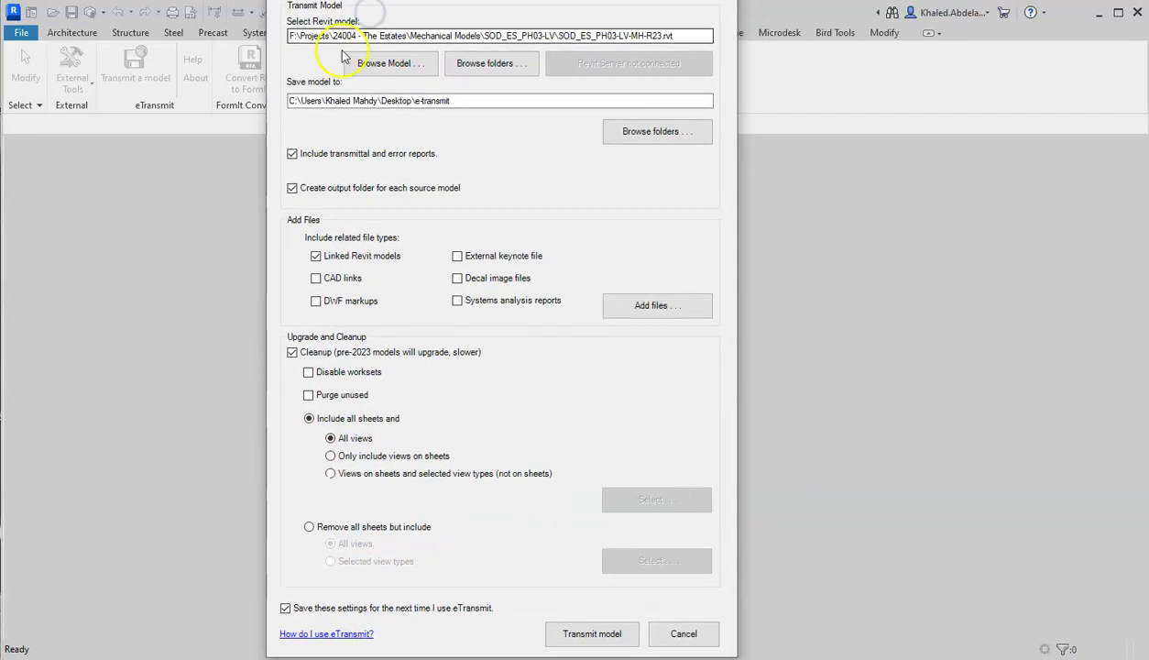
{"action": "left_click", "coordinate": [291, 353]}
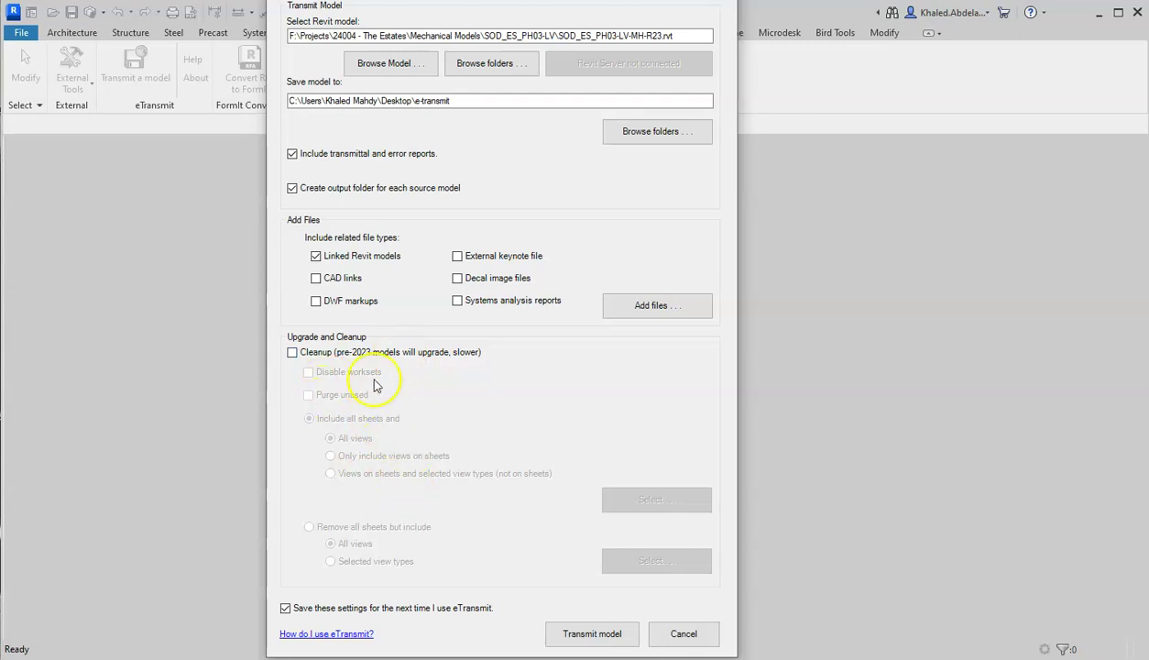
Transmit SOD_ES_PH03-LV-MH-R23 into e-transmit and acknowledge the reported saving errors
{"action": "left_click", "coordinate": [580, 637]}
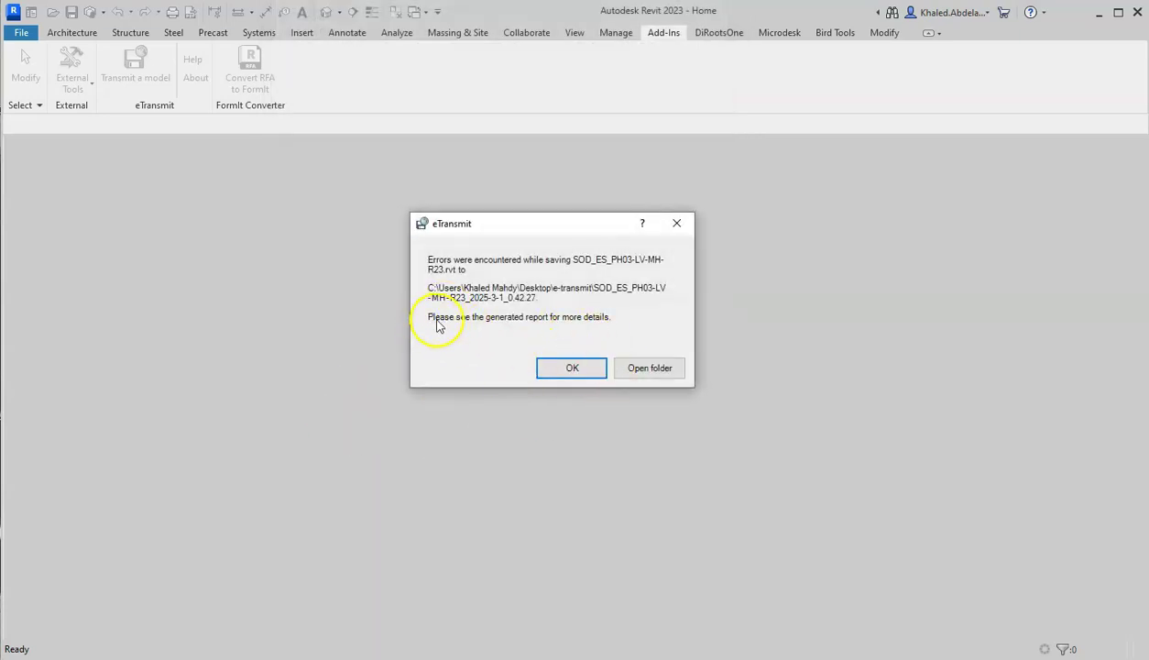
{"action": "left_click", "coordinate": [563, 370]}
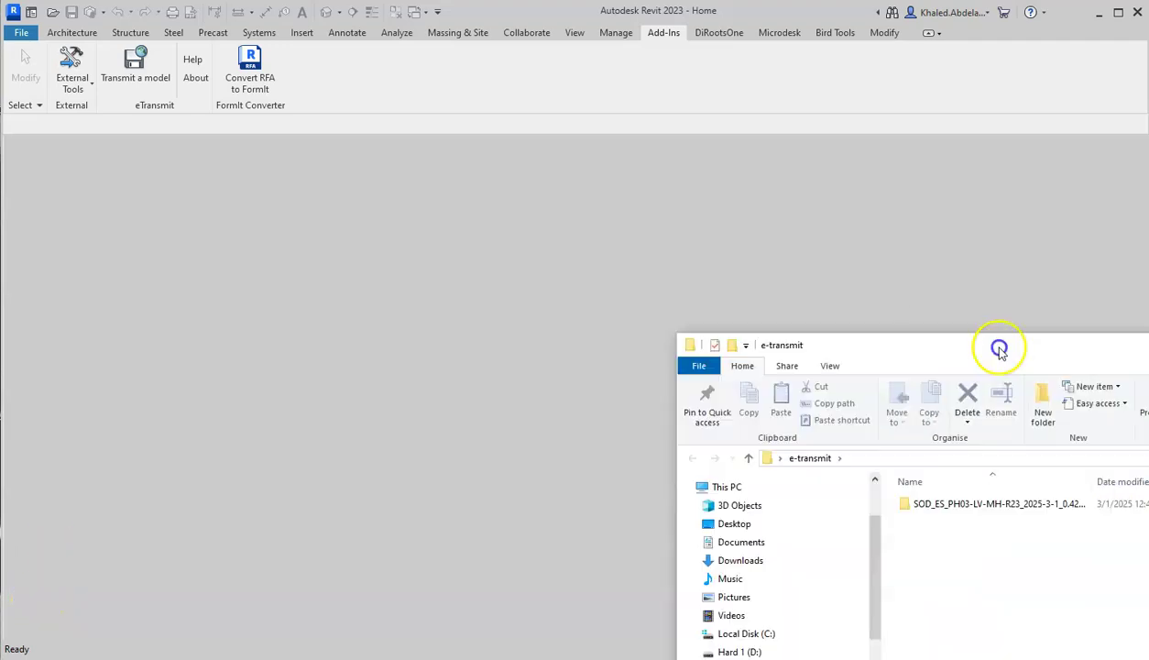
Center and widen the e-transmit File Explorer window showing the package folder
{"action": "left_click_drag", "start_coordinate": [1001, 347], "coordinate": [547, 149]}
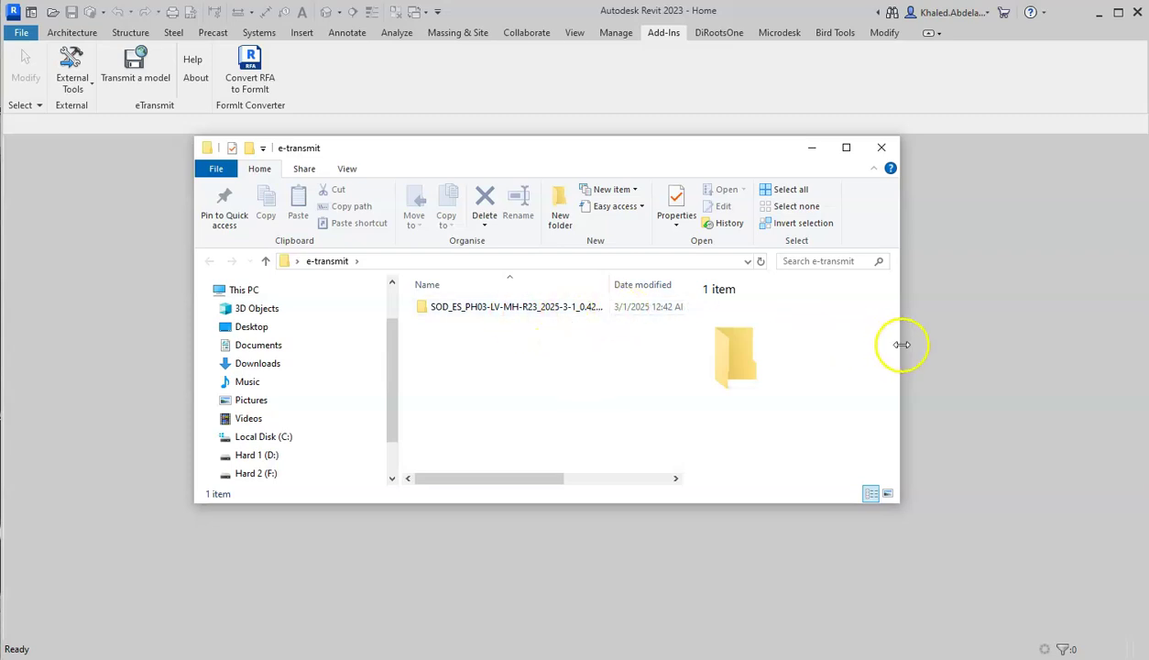
{"action": "left_click_drag", "start_coordinate": [901, 345], "coordinate": [1095, 341]}
{"action": "left_click_drag", "start_coordinate": [641, 152], "coordinate": [557, 126]}
{"action": "double_click", "coordinate": [410, 290]}
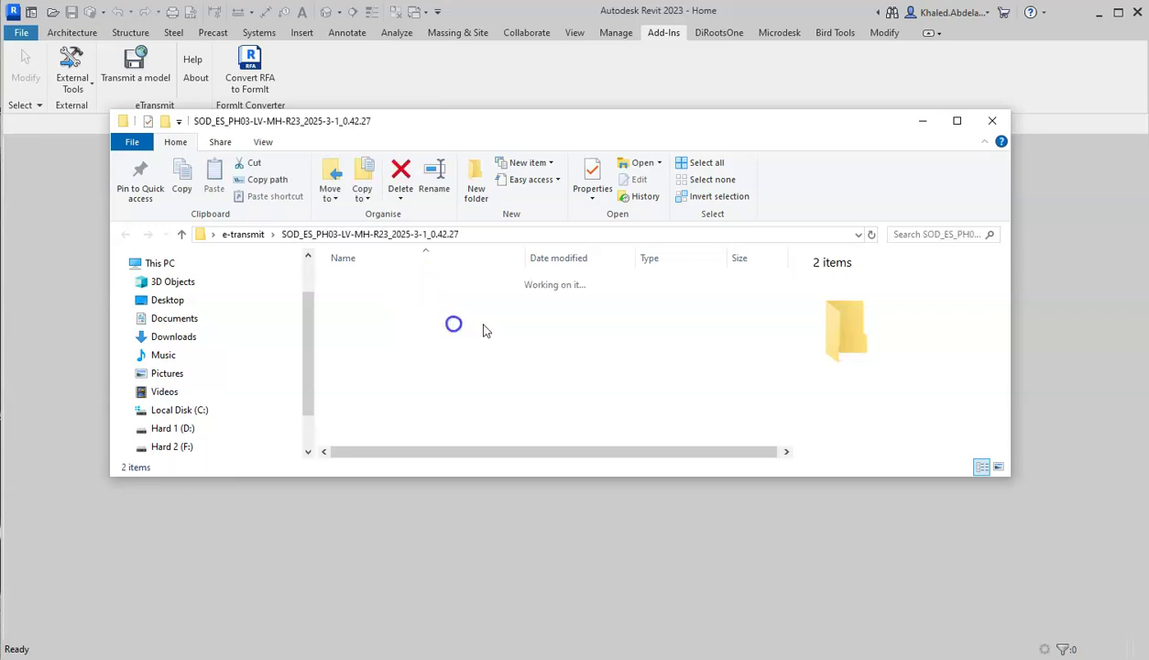
{"action": "left_click", "coordinate": [482, 419]}
{"action": "left_click", "coordinate": [410, 283]}
{"action": "double_click", "coordinate": [396, 284]}
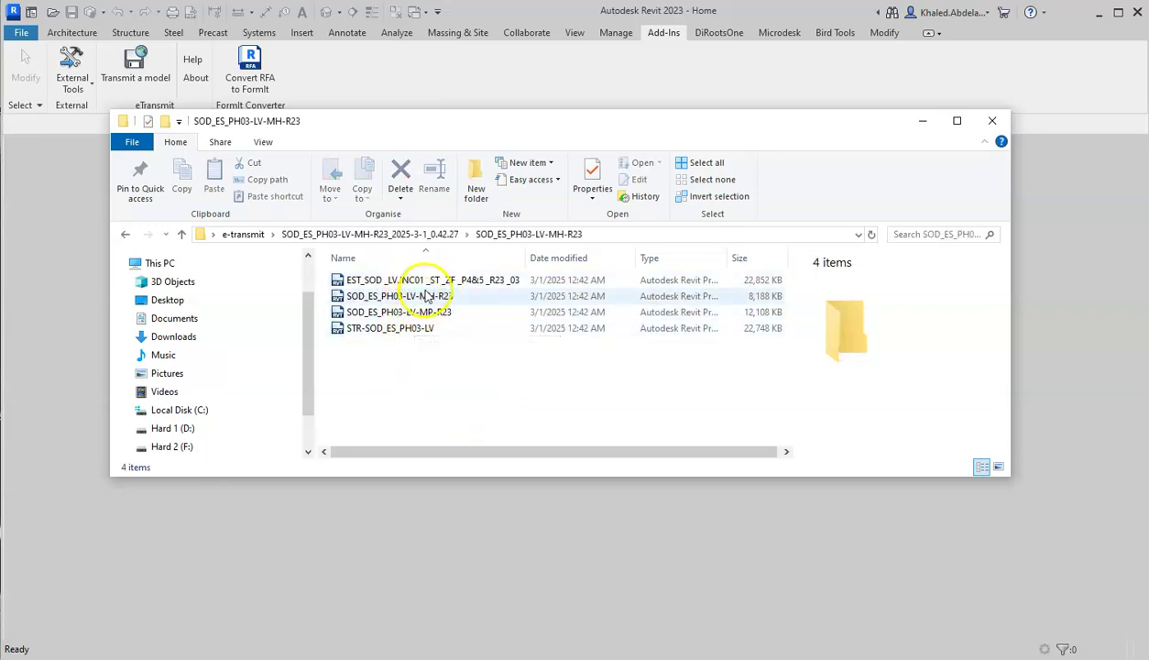
{"action": "left_click", "coordinate": [470, 303]}
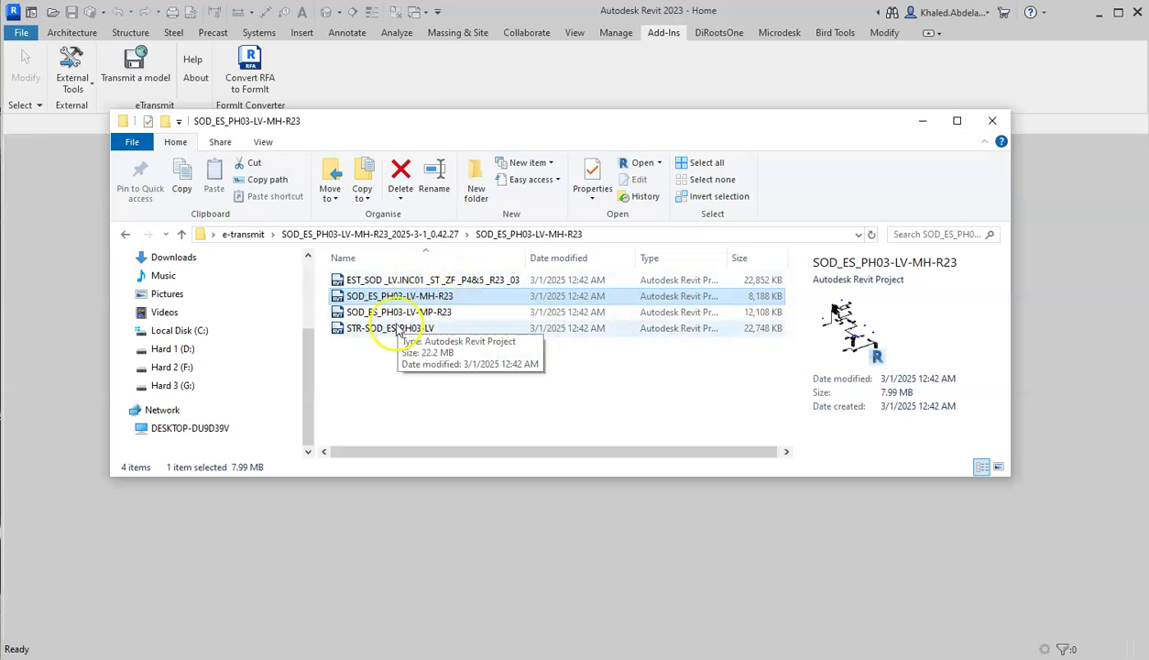
{"action": "left_click", "coordinate": [398, 236]}
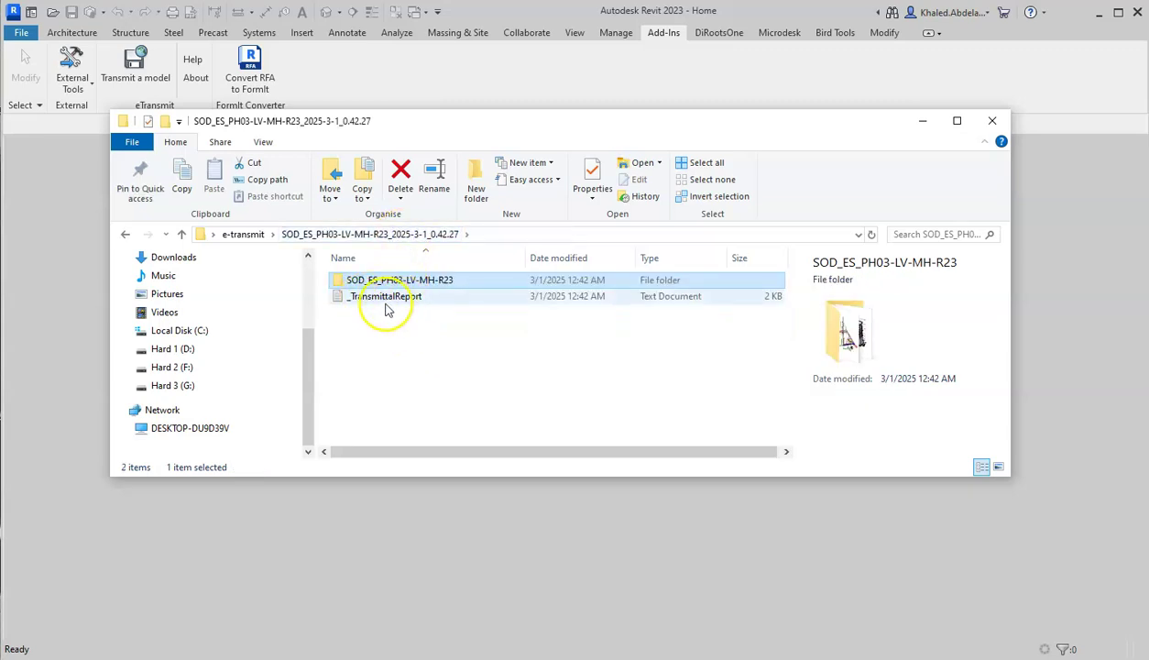
Open _TransmittalReport in Notepad and enlarge its window for reading
{"action": "double_click", "coordinate": [386, 298]}
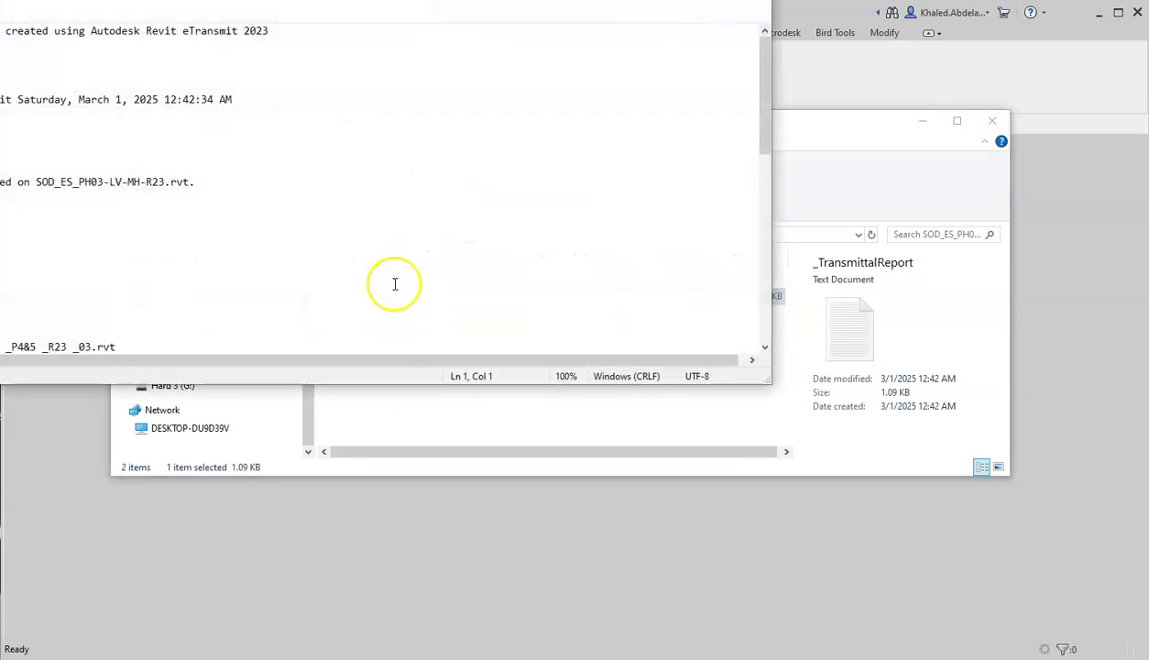
{"action": "left_click_drag", "start_coordinate": [2, 3], "coordinate": [174, 71]}
{"action": "left_click_drag", "start_coordinate": [543, 458], "coordinate": [562, 644]}
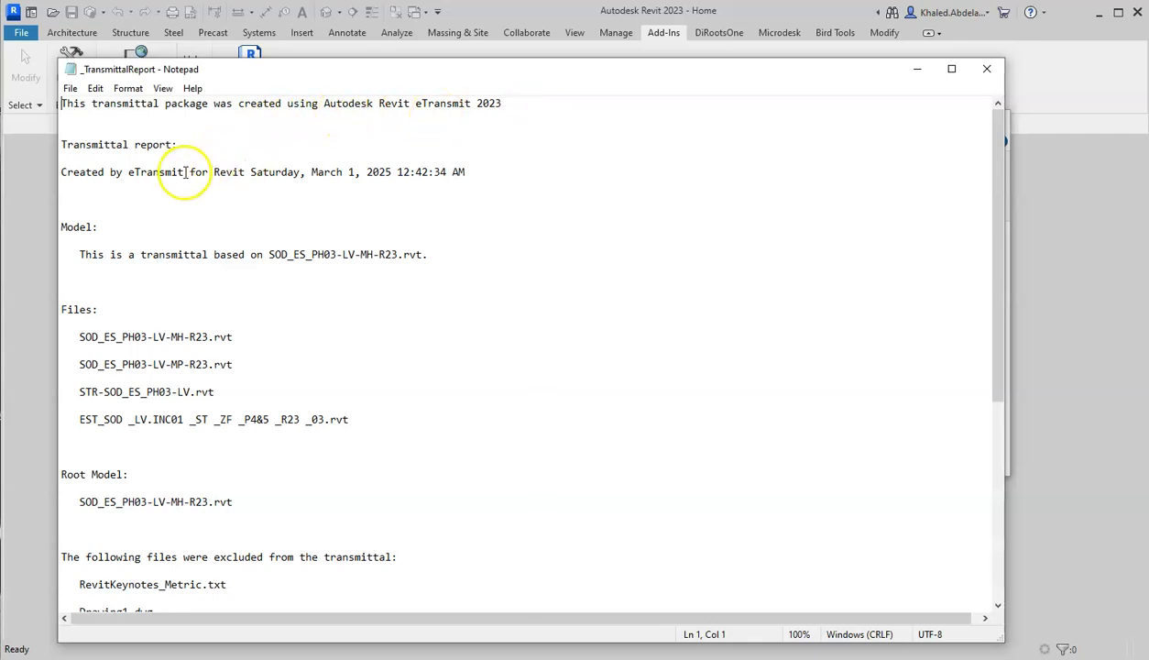
{"action": "left_click_drag", "start_coordinate": [362, 70], "coordinate": [348, 45]}
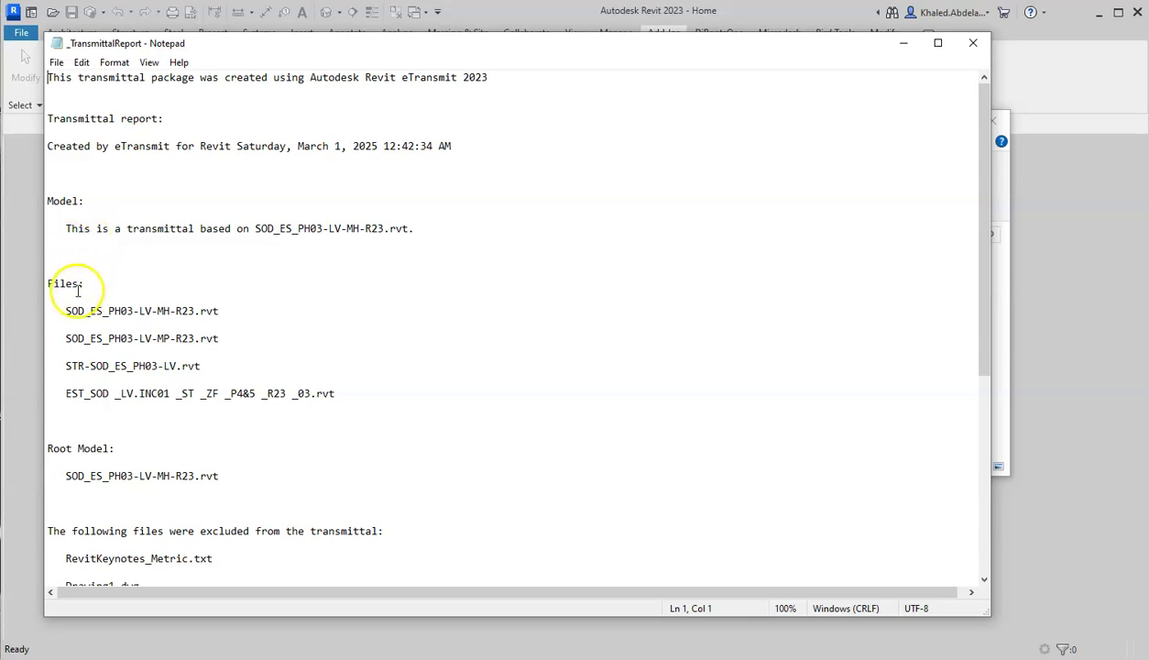
Highlight the main model and three linked .rvt files listed under Files
{"action": "left_click_drag", "start_coordinate": [46, 282], "coordinate": [330, 406]}
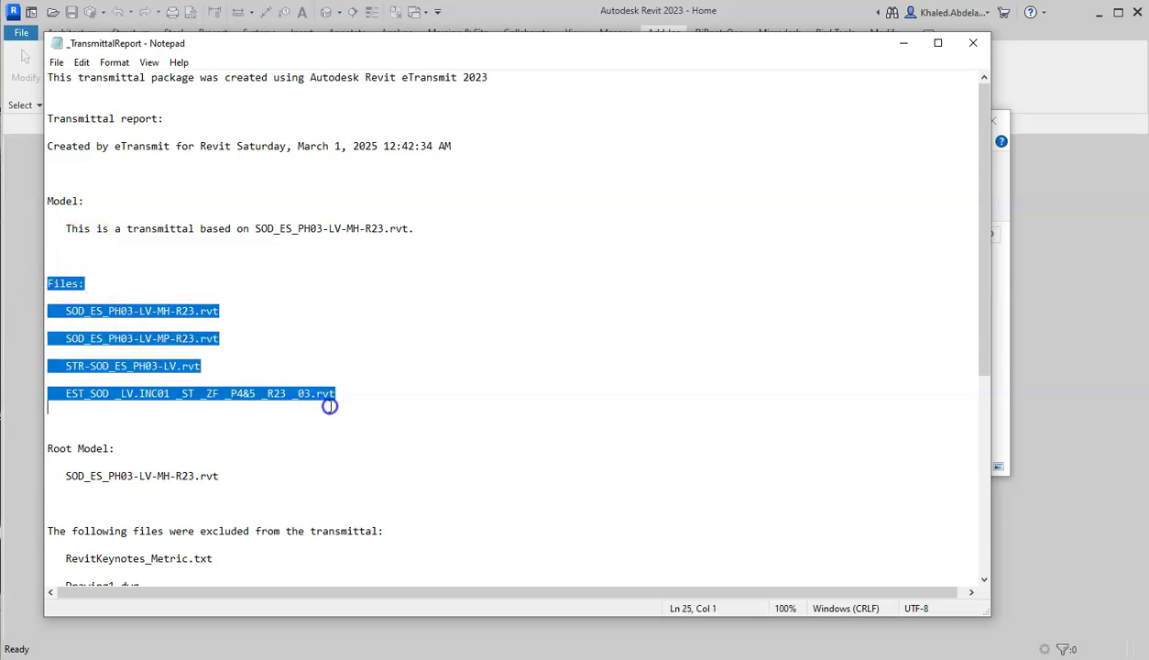
{"action": "left_click", "coordinate": [54, 284]}
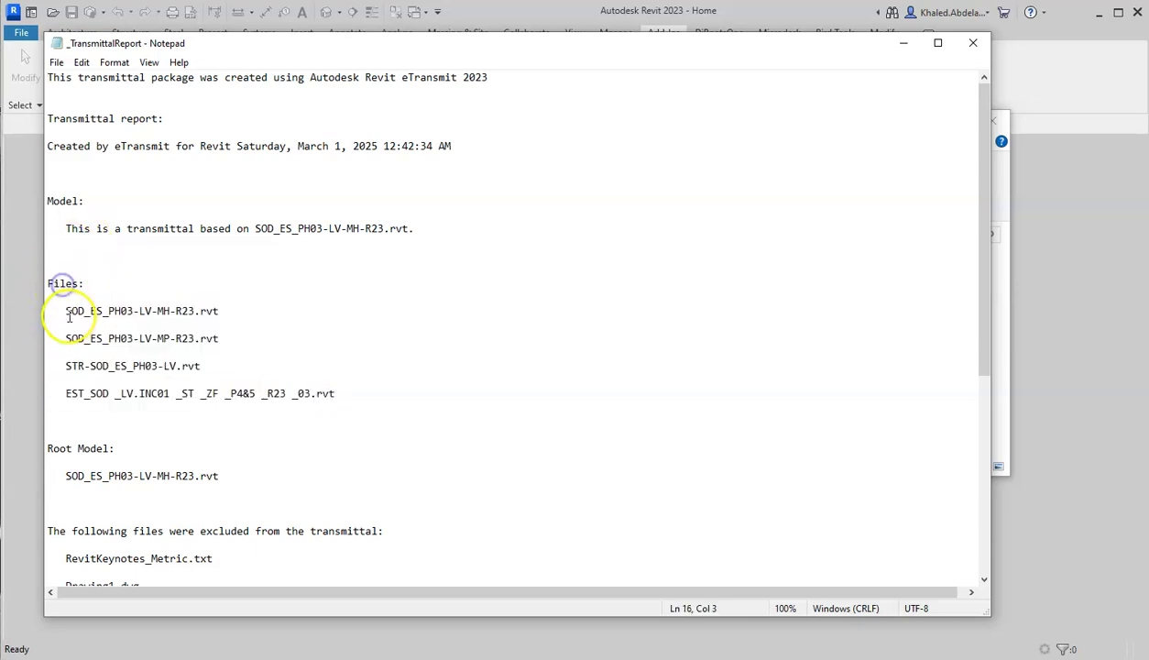
{"action": "left_click", "coordinate": [64, 310]}
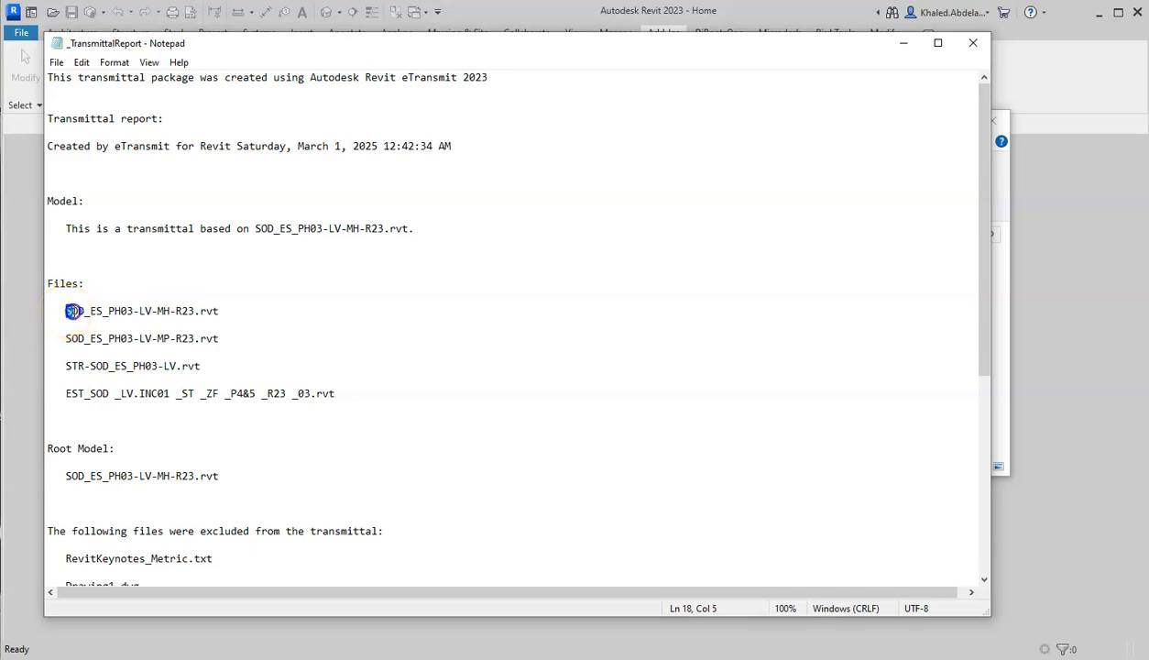
{"action": "left_click_drag", "start_coordinate": [73, 311], "coordinate": [198, 310]}
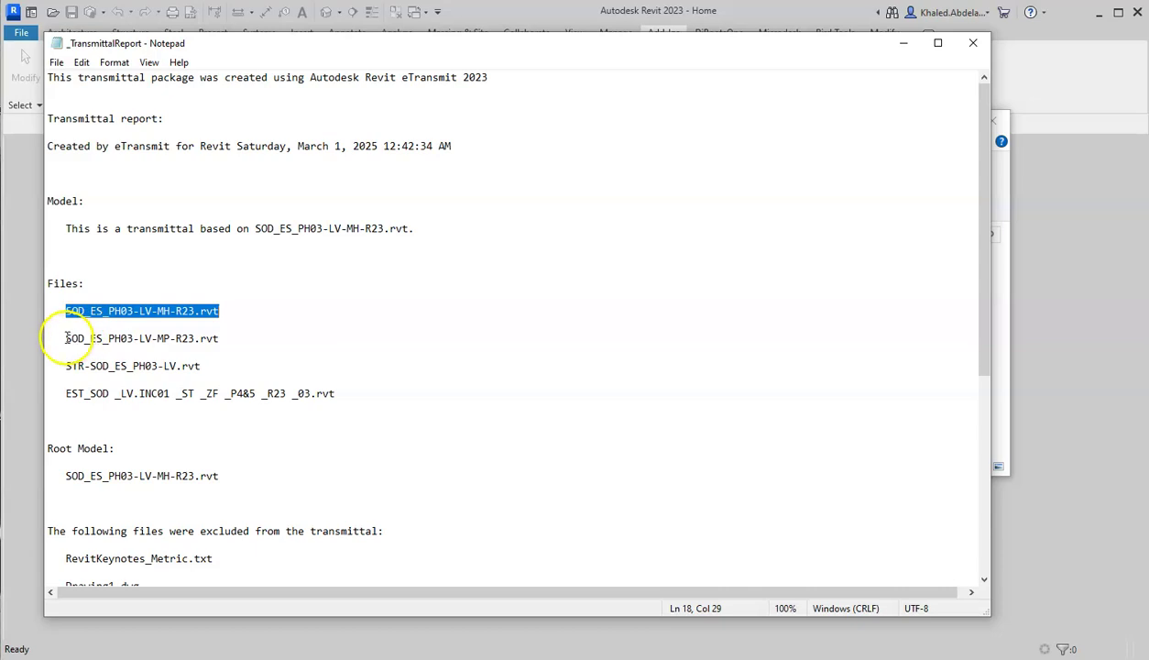
{"action": "left_click_drag", "start_coordinate": [66, 335], "coordinate": [303, 386]}
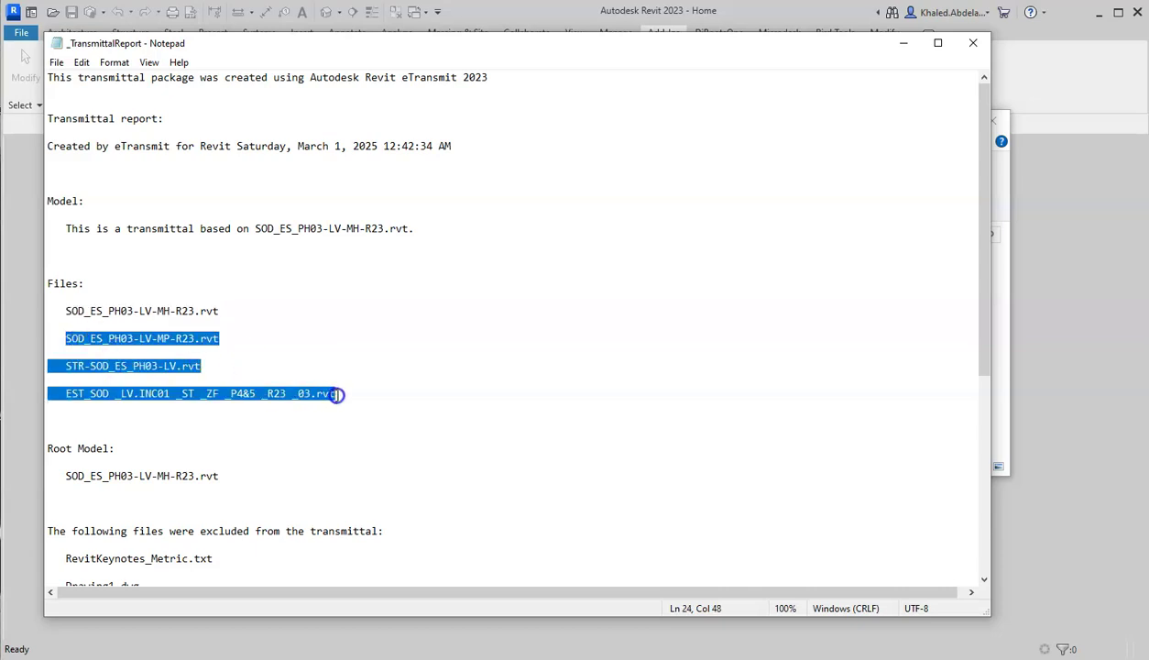
{"action": "left_click", "coordinate": [266, 393]}
{"action": "scroll", "coordinate": [174, 422], "scroll_direction": "down", "scroll_amount": 2}
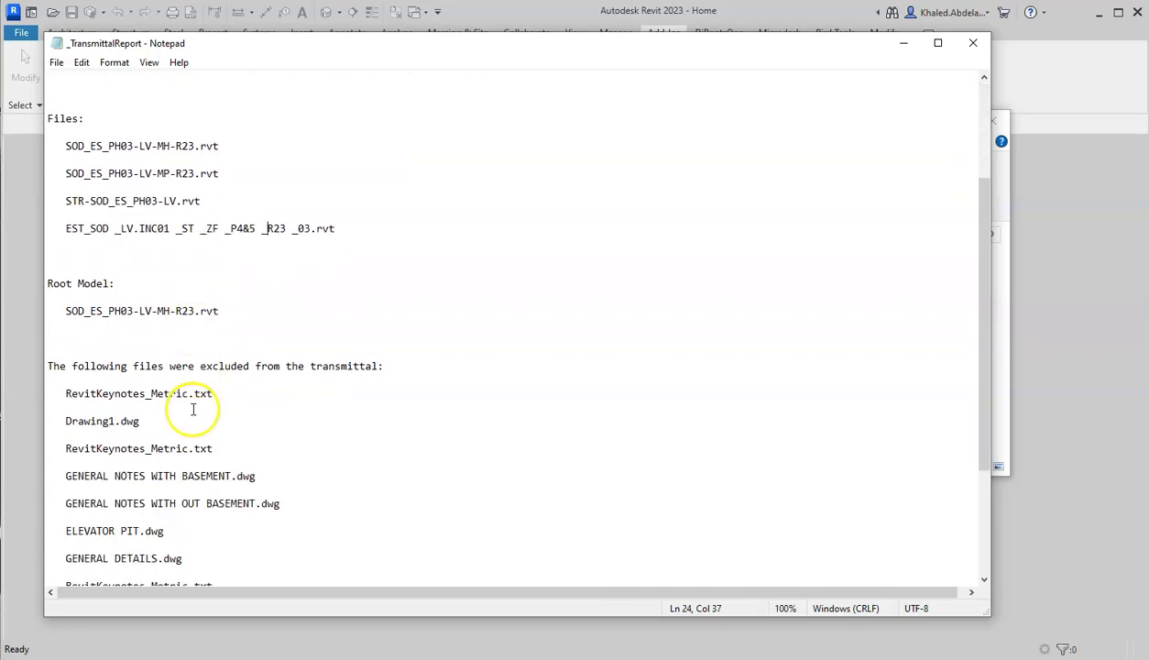
{"action": "left_click_drag", "start_coordinate": [66, 311], "coordinate": [251, 313]}
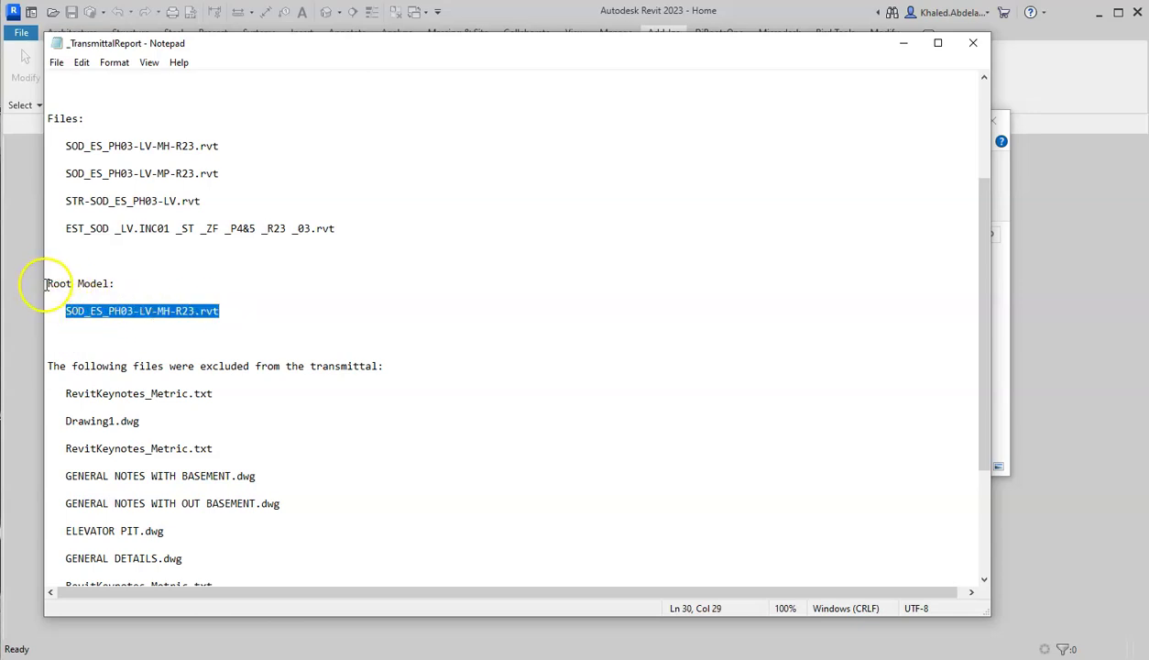
{"action": "left_click", "coordinate": [64, 311]}
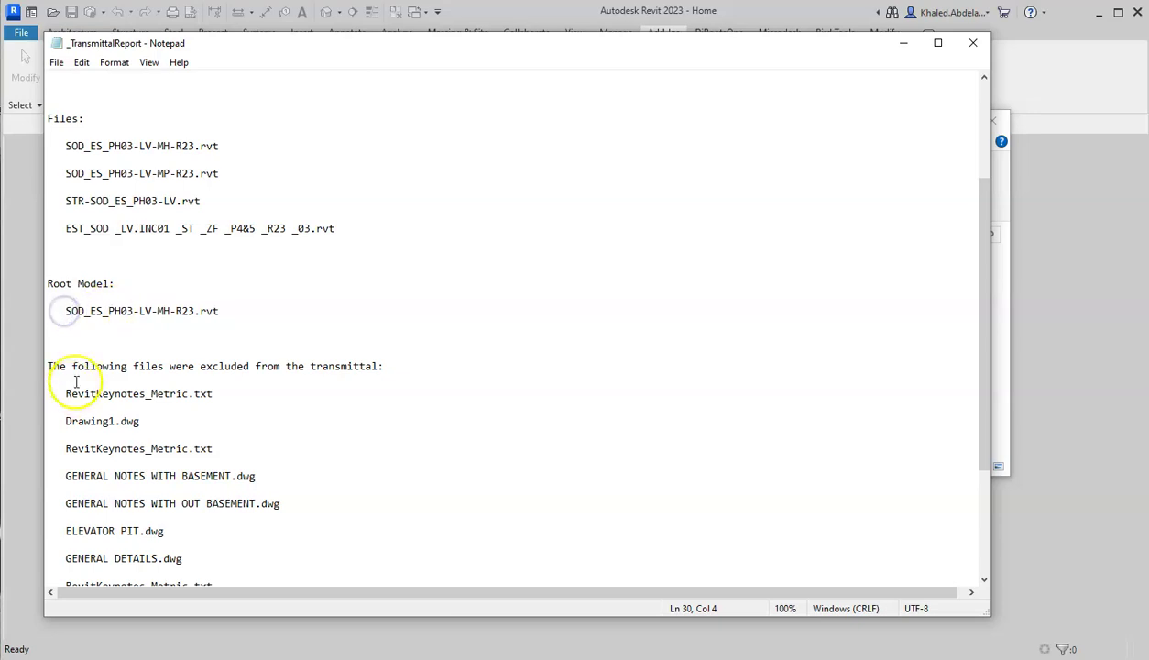
{"action": "scroll", "coordinate": [139, 351], "scroll_direction": "down", "scroll_amount": 4}
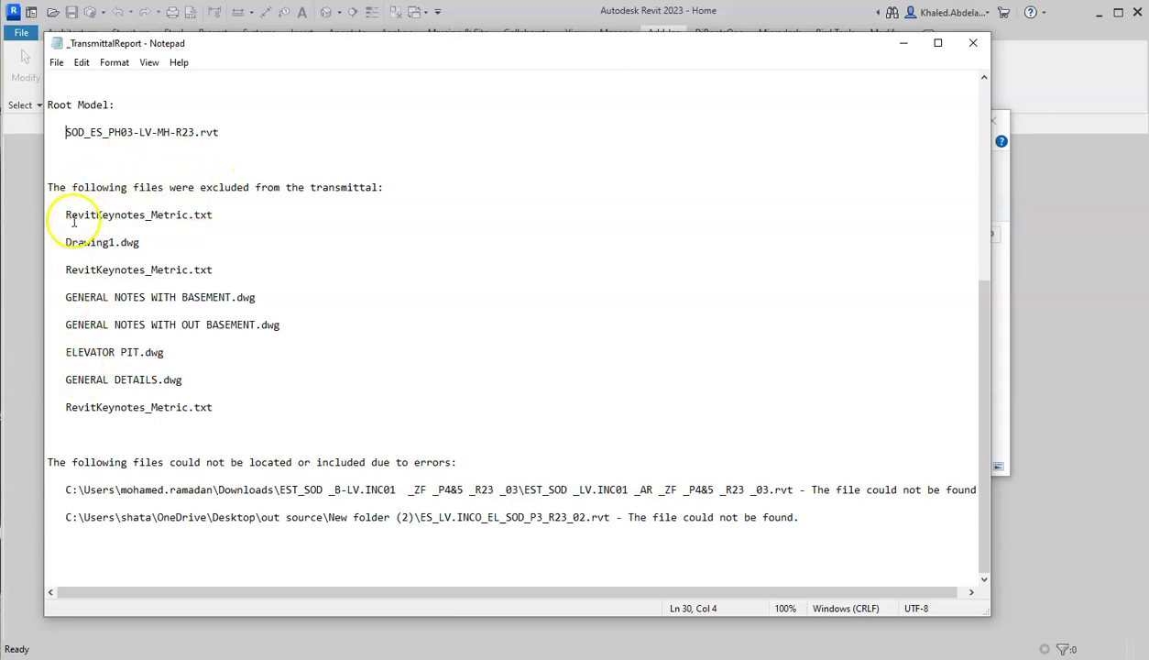
Highlight the excluded entries, including RevitKeynotes_Metric.txt and Drawing1.dwg
{"action": "left_click_drag", "start_coordinate": [68, 216], "coordinate": [215, 213]}
{"action": "left_click_drag", "start_coordinate": [108, 242], "coordinate": [185, 242]}
{"action": "left_click_drag", "start_coordinate": [114, 297], "coordinate": [203, 297]}
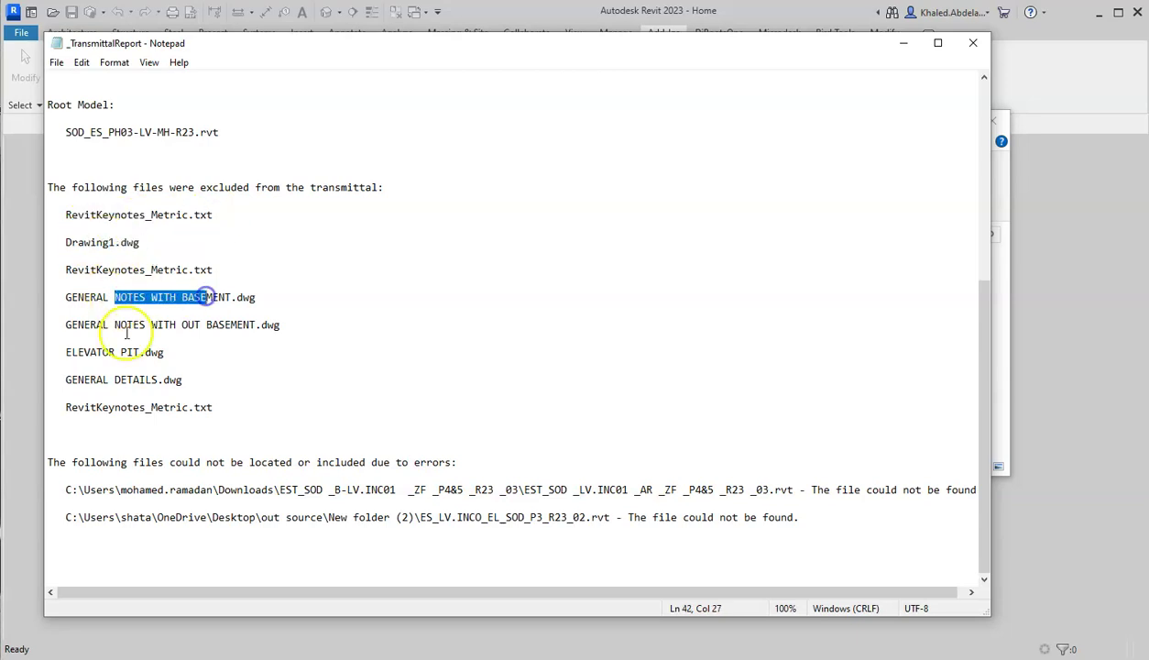
{"action": "left_click", "coordinate": [171, 336]}
{"action": "left_click", "coordinate": [119, 376]}
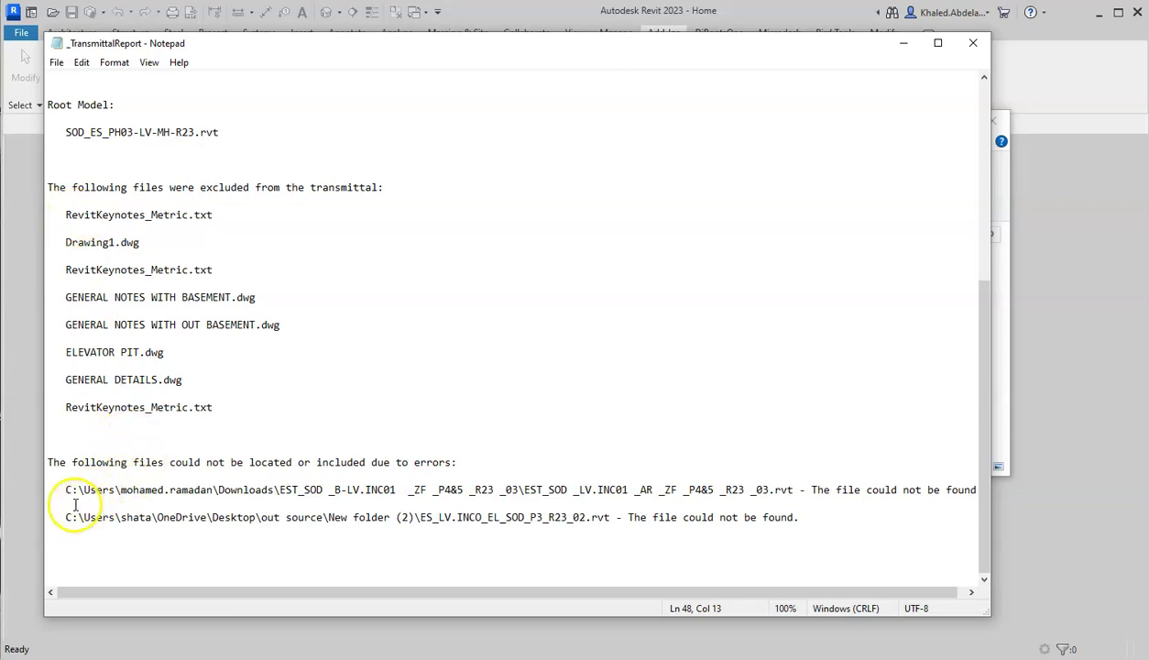
Highlight the two paths that could not be found, then close the transmittal report
{"action": "left_click_drag", "start_coordinate": [67, 490], "coordinate": [627, 492]}
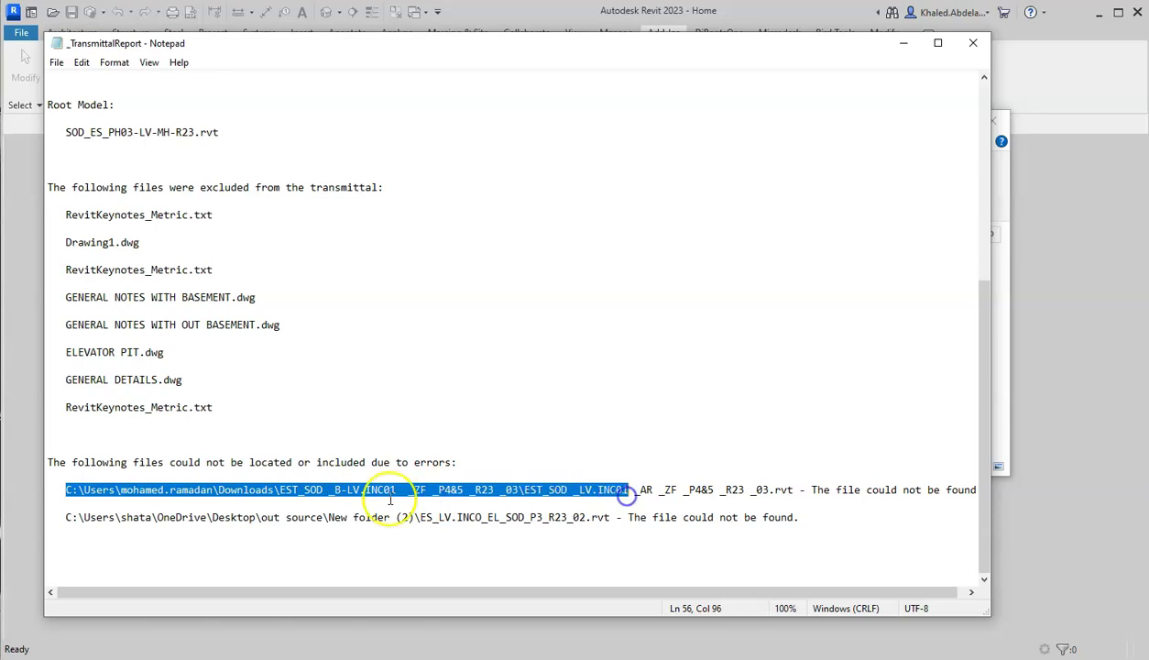
{"action": "left_click_drag", "start_coordinate": [101, 518], "coordinate": [589, 516]}
{"action": "left_click", "coordinate": [519, 517]}
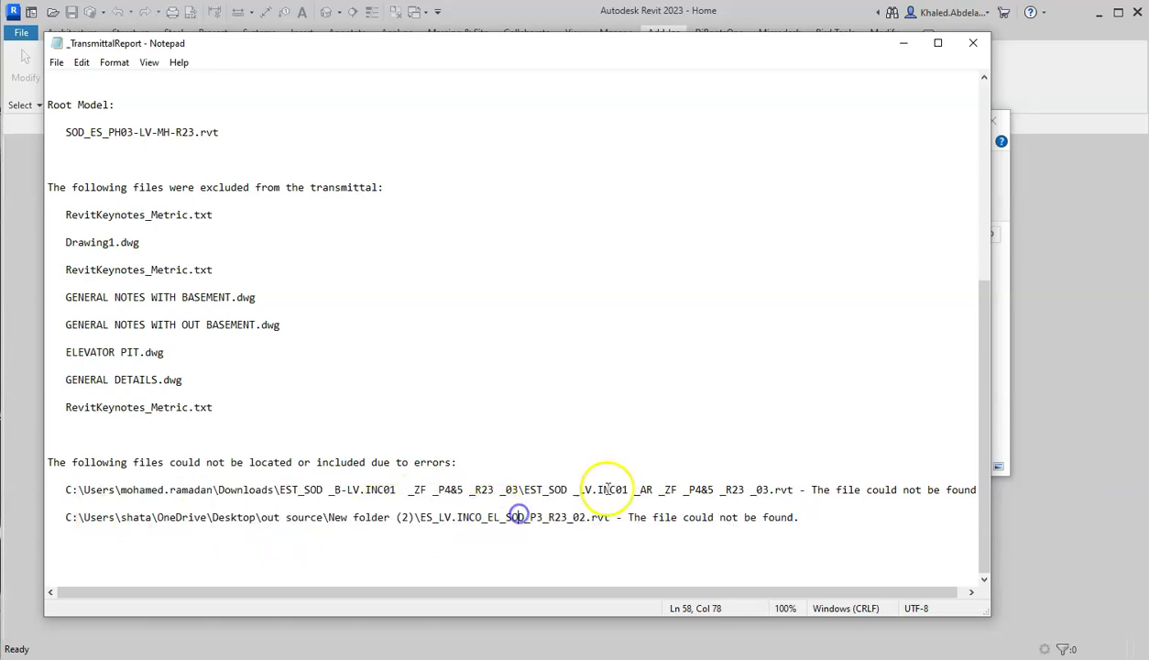
{"action": "left_click_drag", "start_coordinate": [820, 47], "coordinate": [832, 83]}
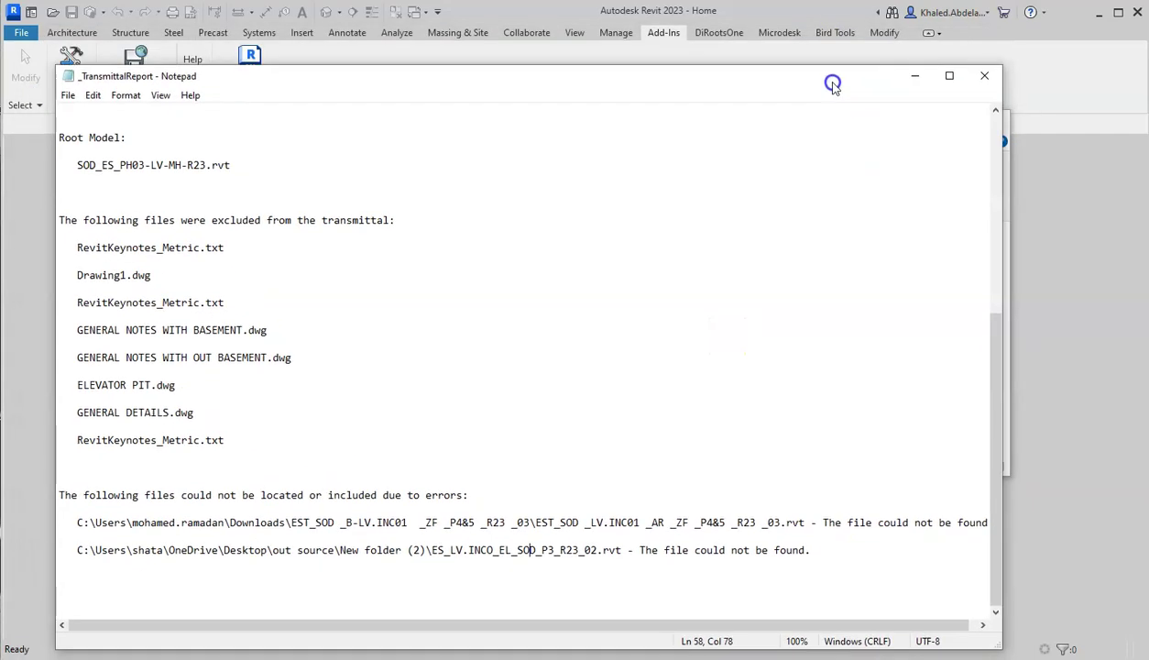
{"action": "left_click", "coordinate": [984, 75]}
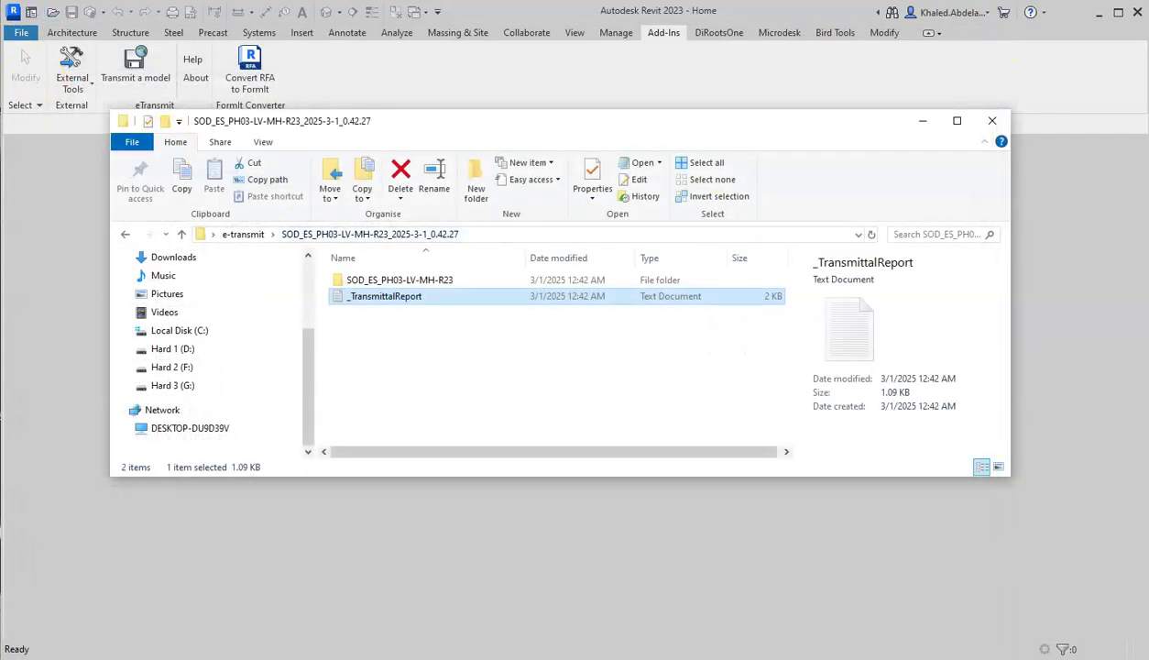